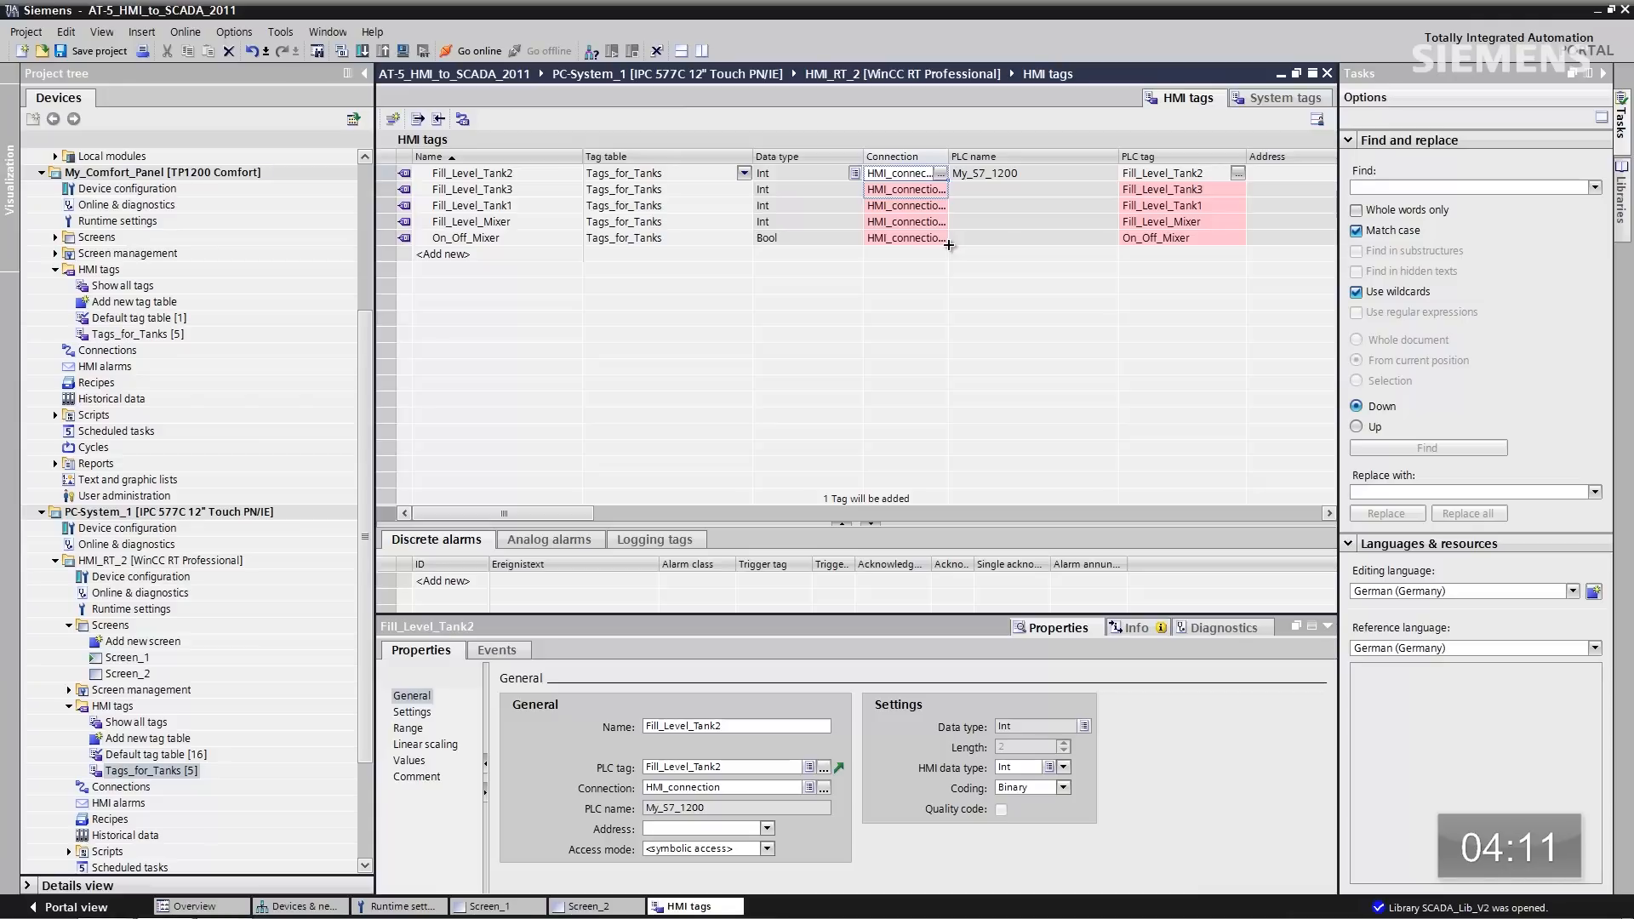
- Fill the HMI_connection value down to the remaining four tank tags, overwriting their tag attributes
{"action": "left_click_drag", "start_coordinate": [950, 245], "coordinate": [950, 244]}
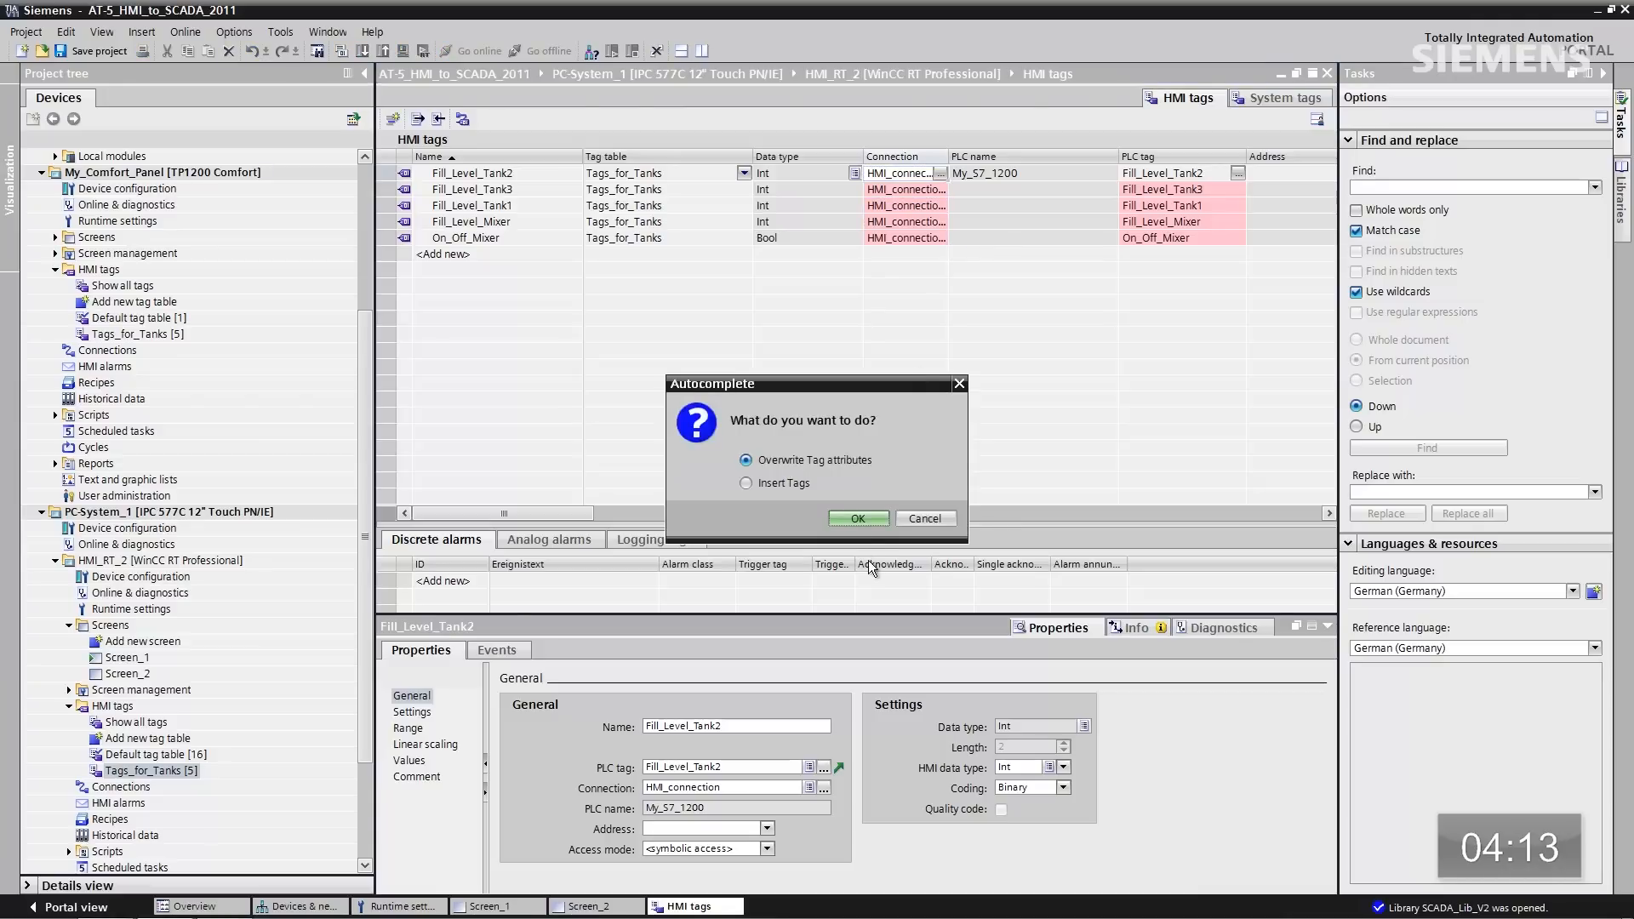
{"action": "left_click", "coordinate": [859, 518]}
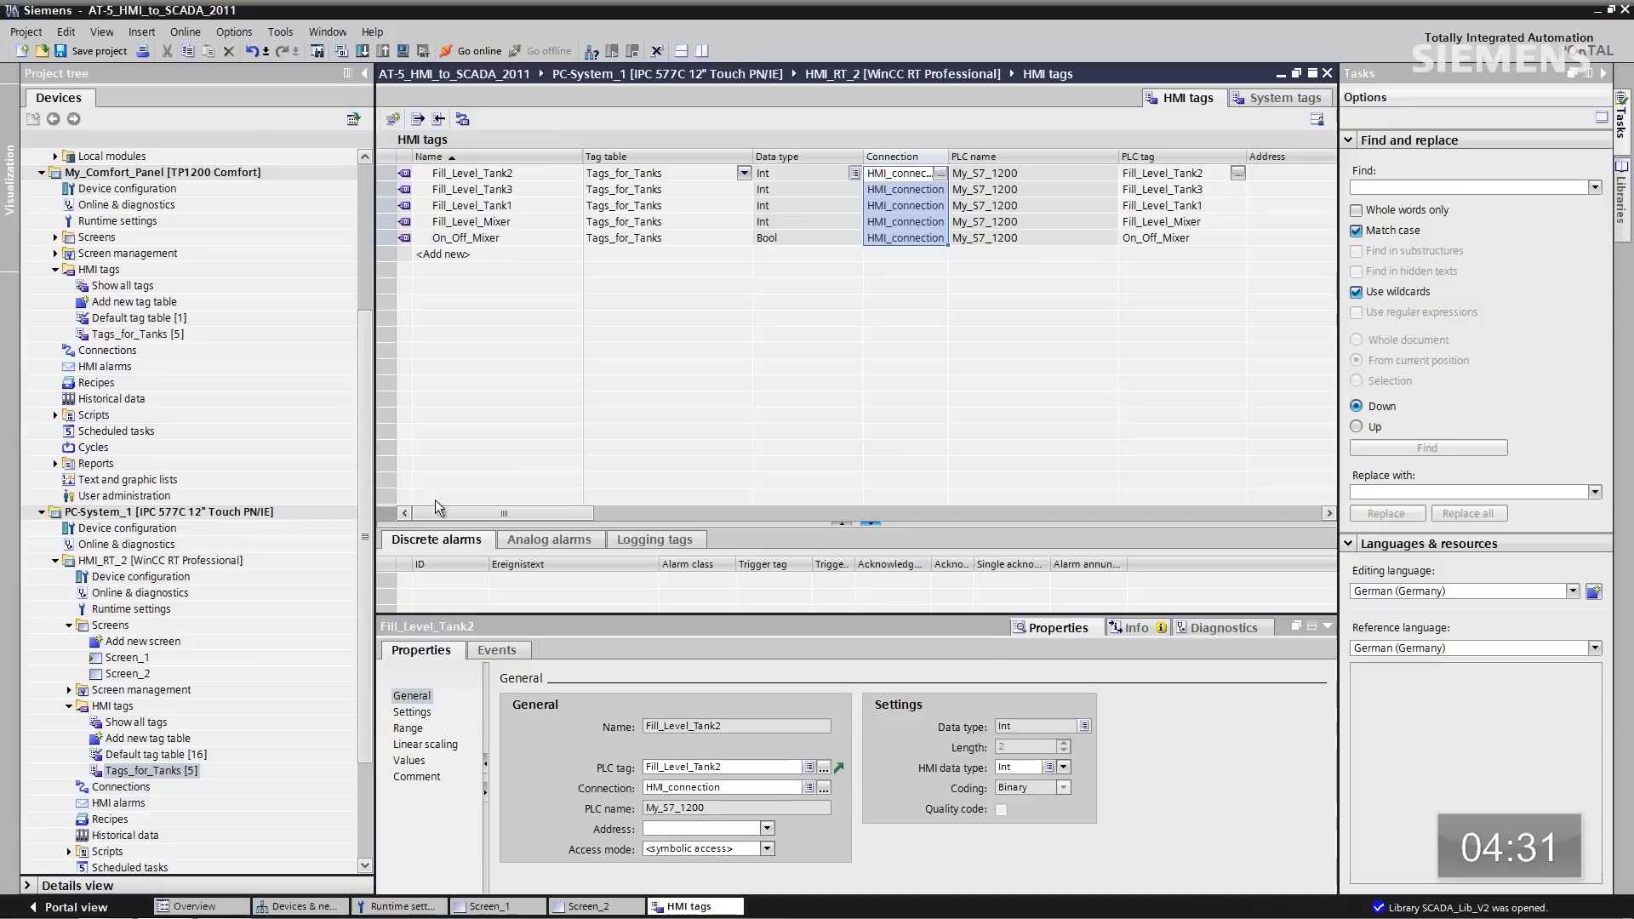
- Open the Tanks screen of My_Comfort_Panel and show it side by side with Screen_1 of the PC system
{"action": "left_click", "coordinate": [56, 237]}
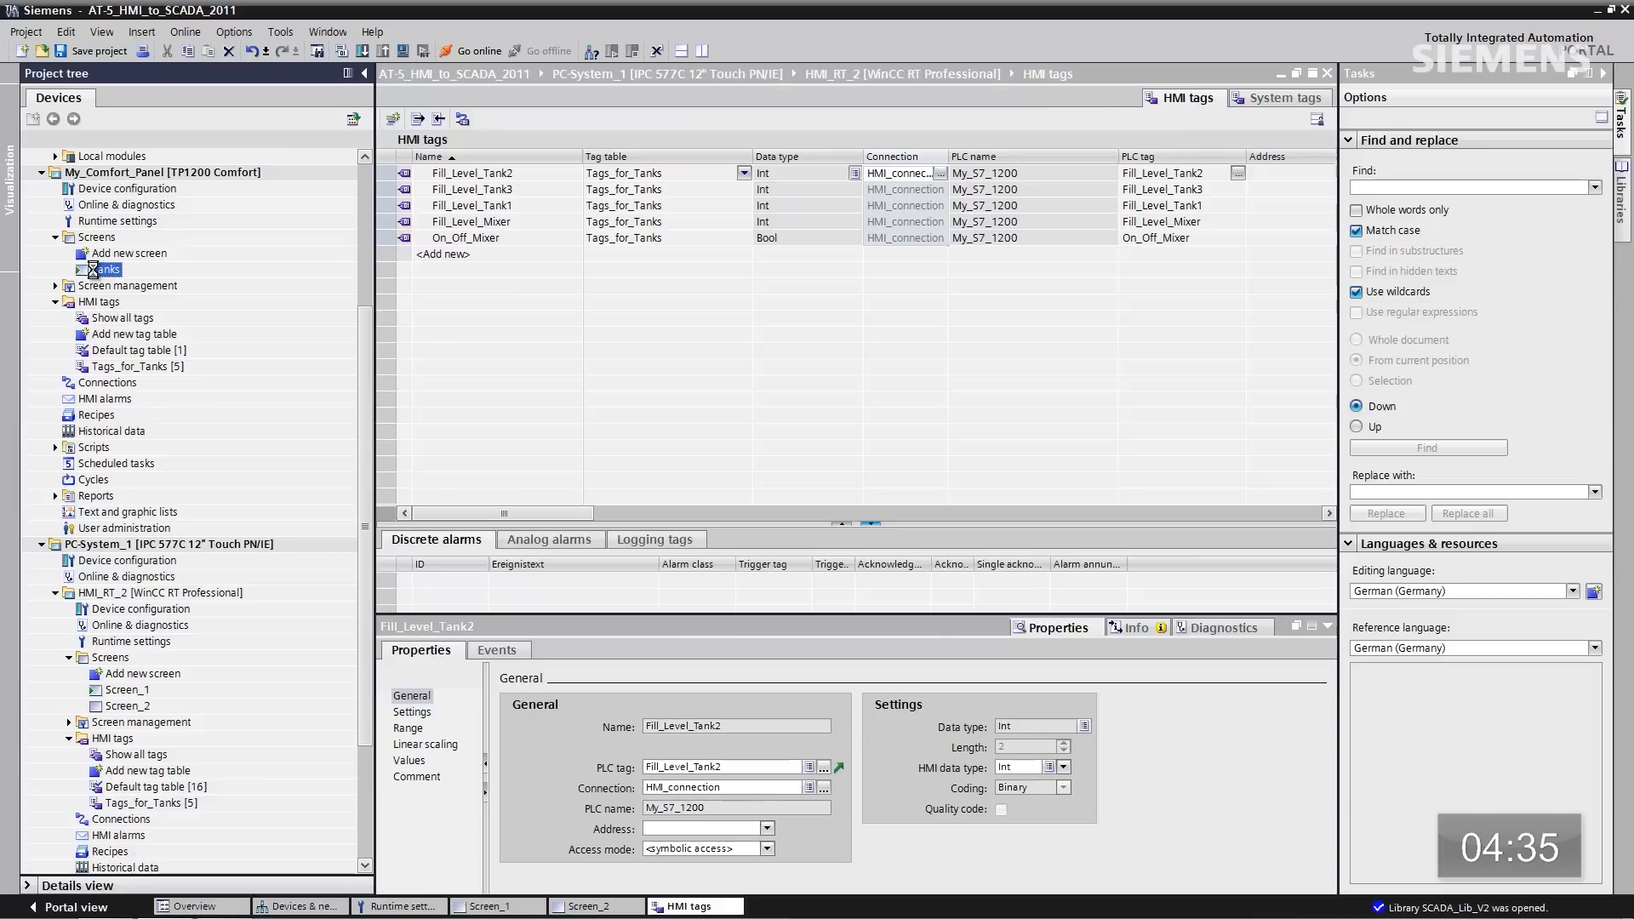
{"action": "double_click", "coordinate": [102, 270]}
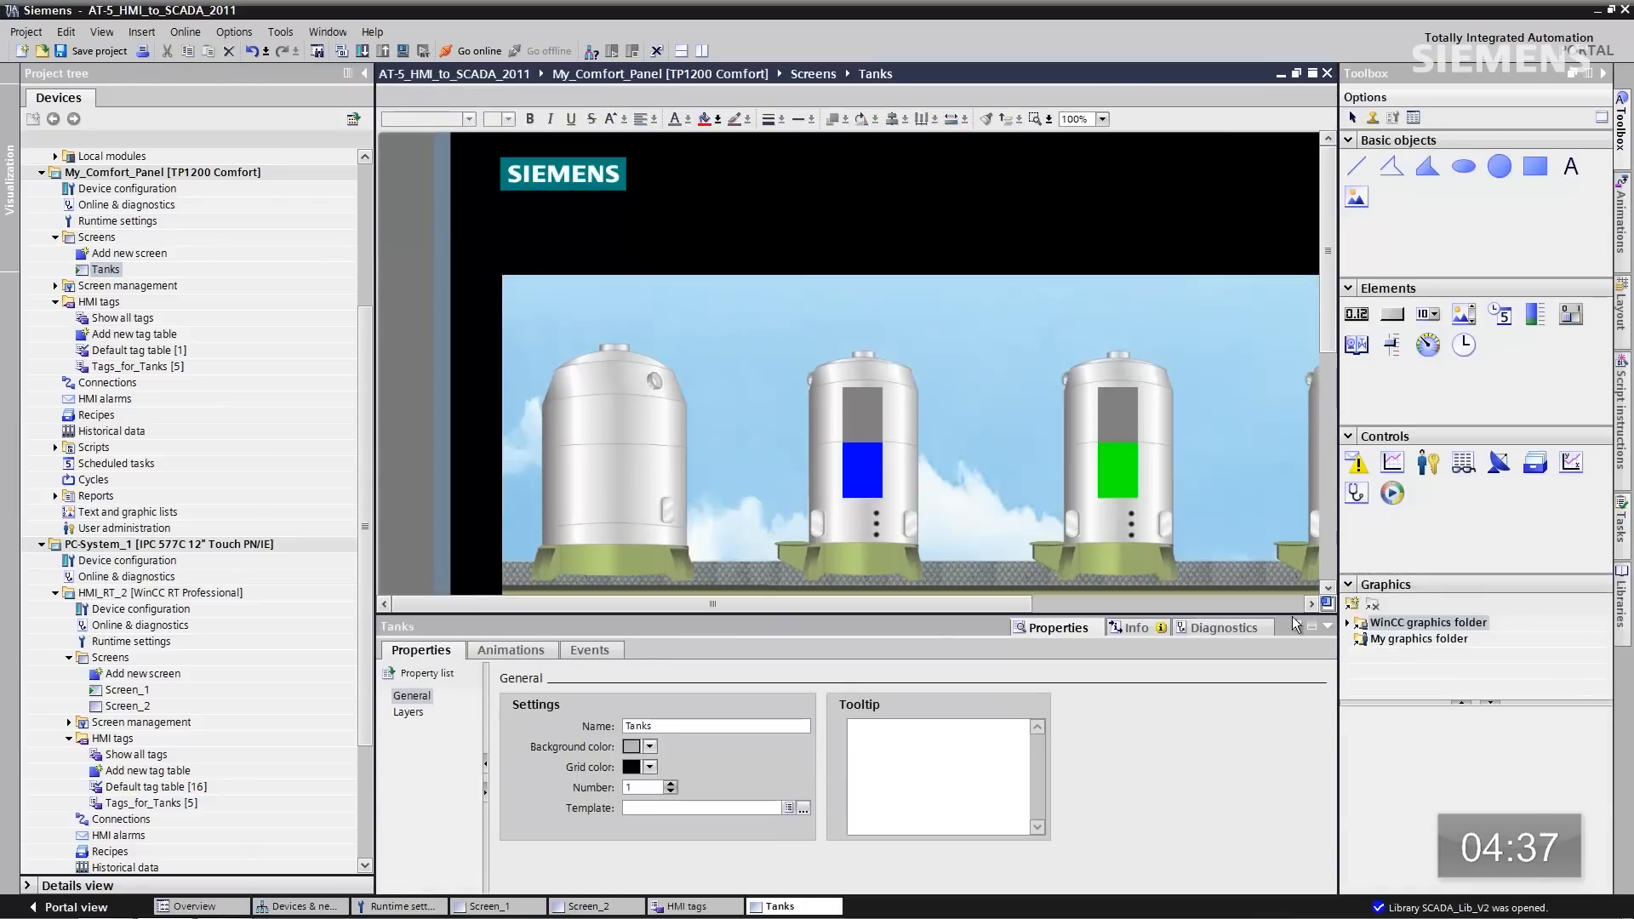
{"action": "left_click", "coordinate": [1330, 627]}
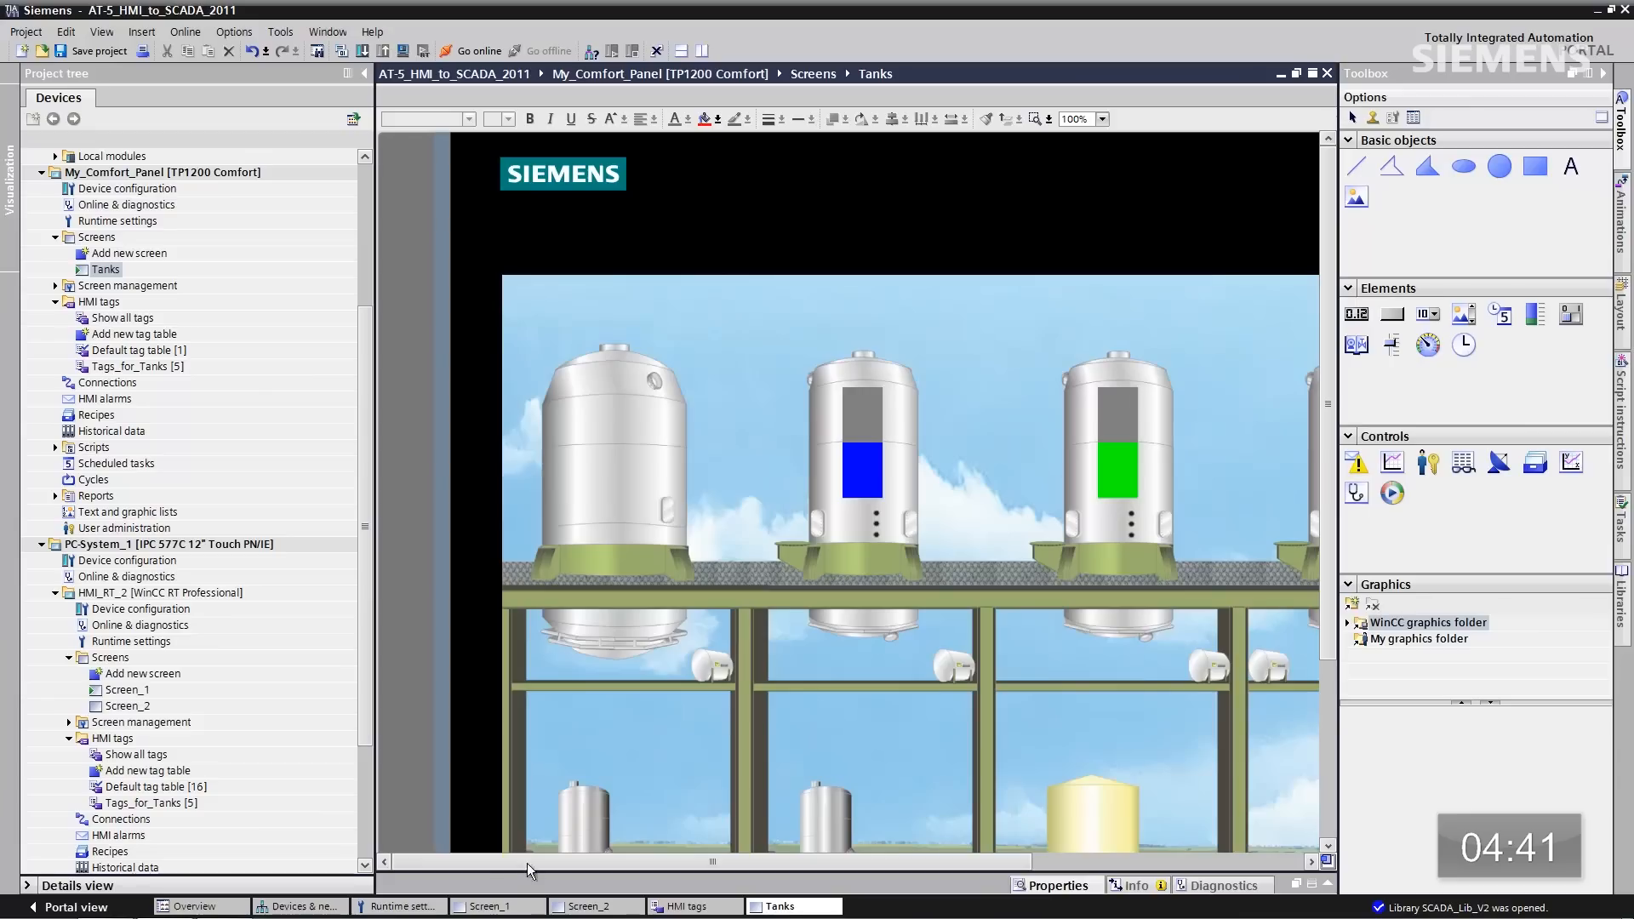
{"action": "left_click", "coordinate": [486, 907]}
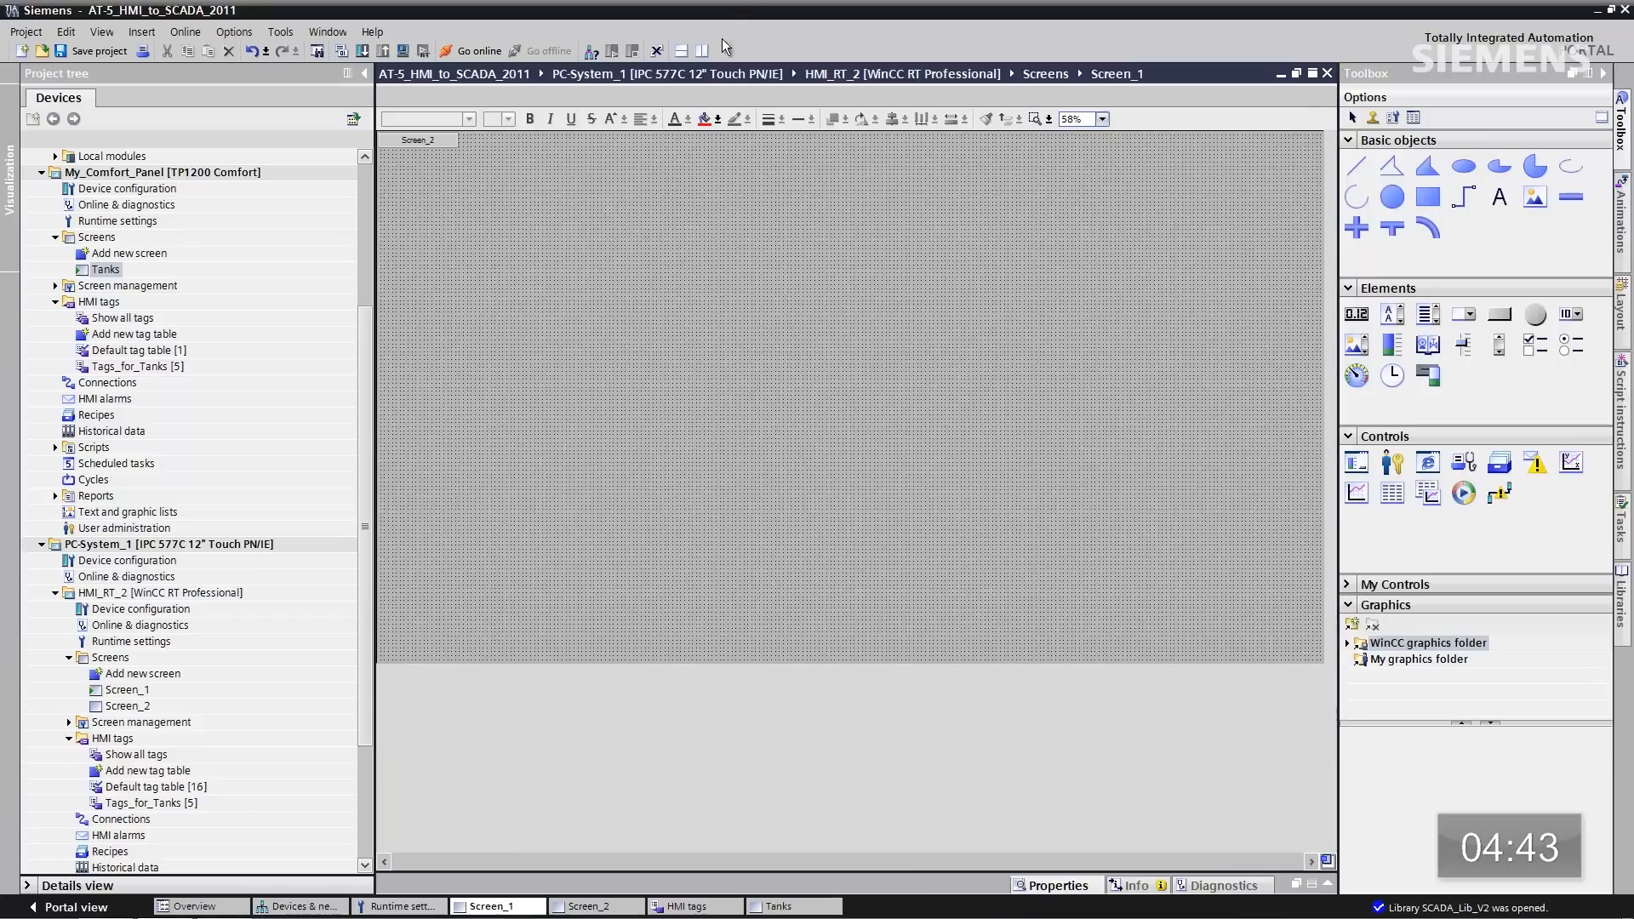
{"action": "left_click", "coordinate": [699, 51]}
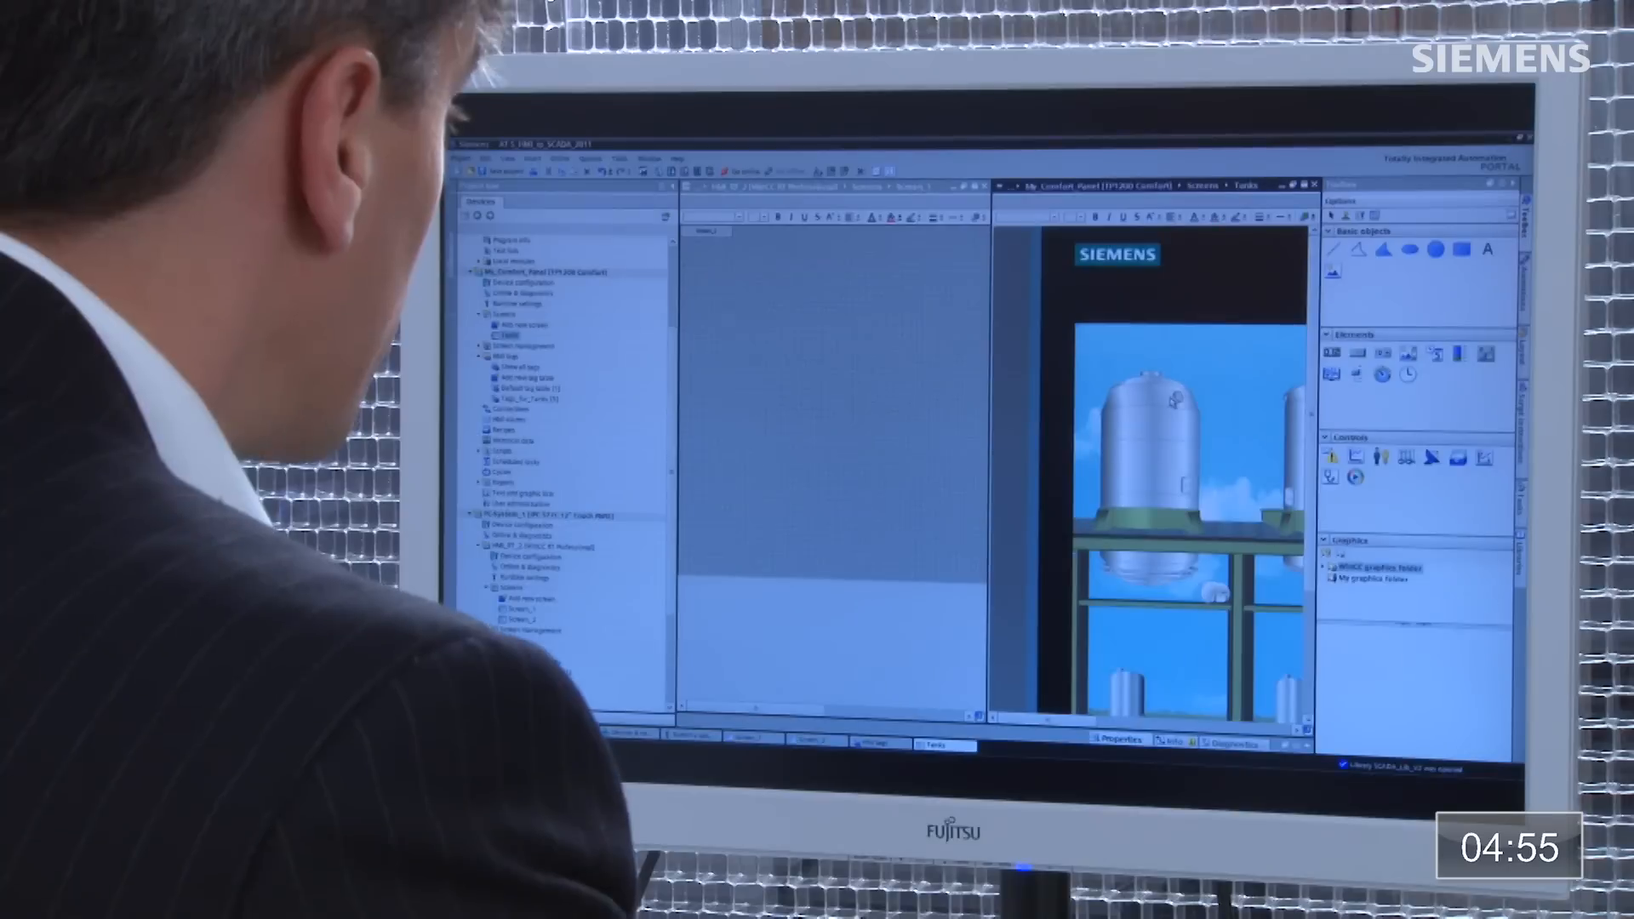
- Copy the tank plant graphic from Tanks into Screen_1 and, with Screen_1 shown alone, stretch it to nearly the full screen width
{"action": "left_click_drag", "start_coordinate": [1172, 401], "coordinate": [738, 282]}
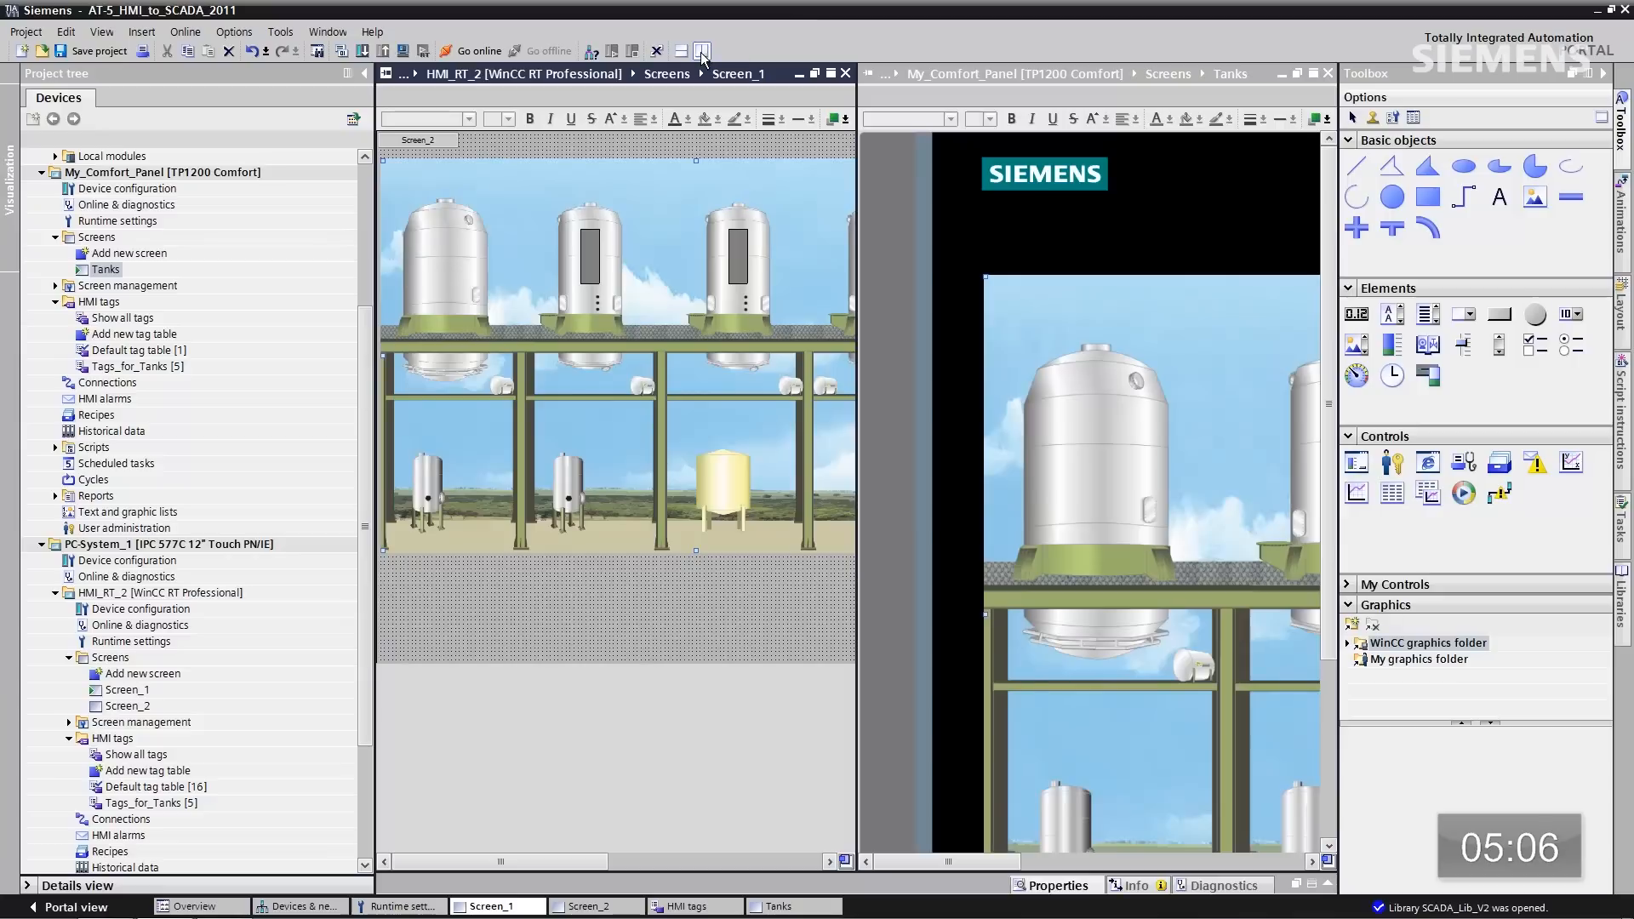
{"action": "left_click", "coordinate": [701, 53]}
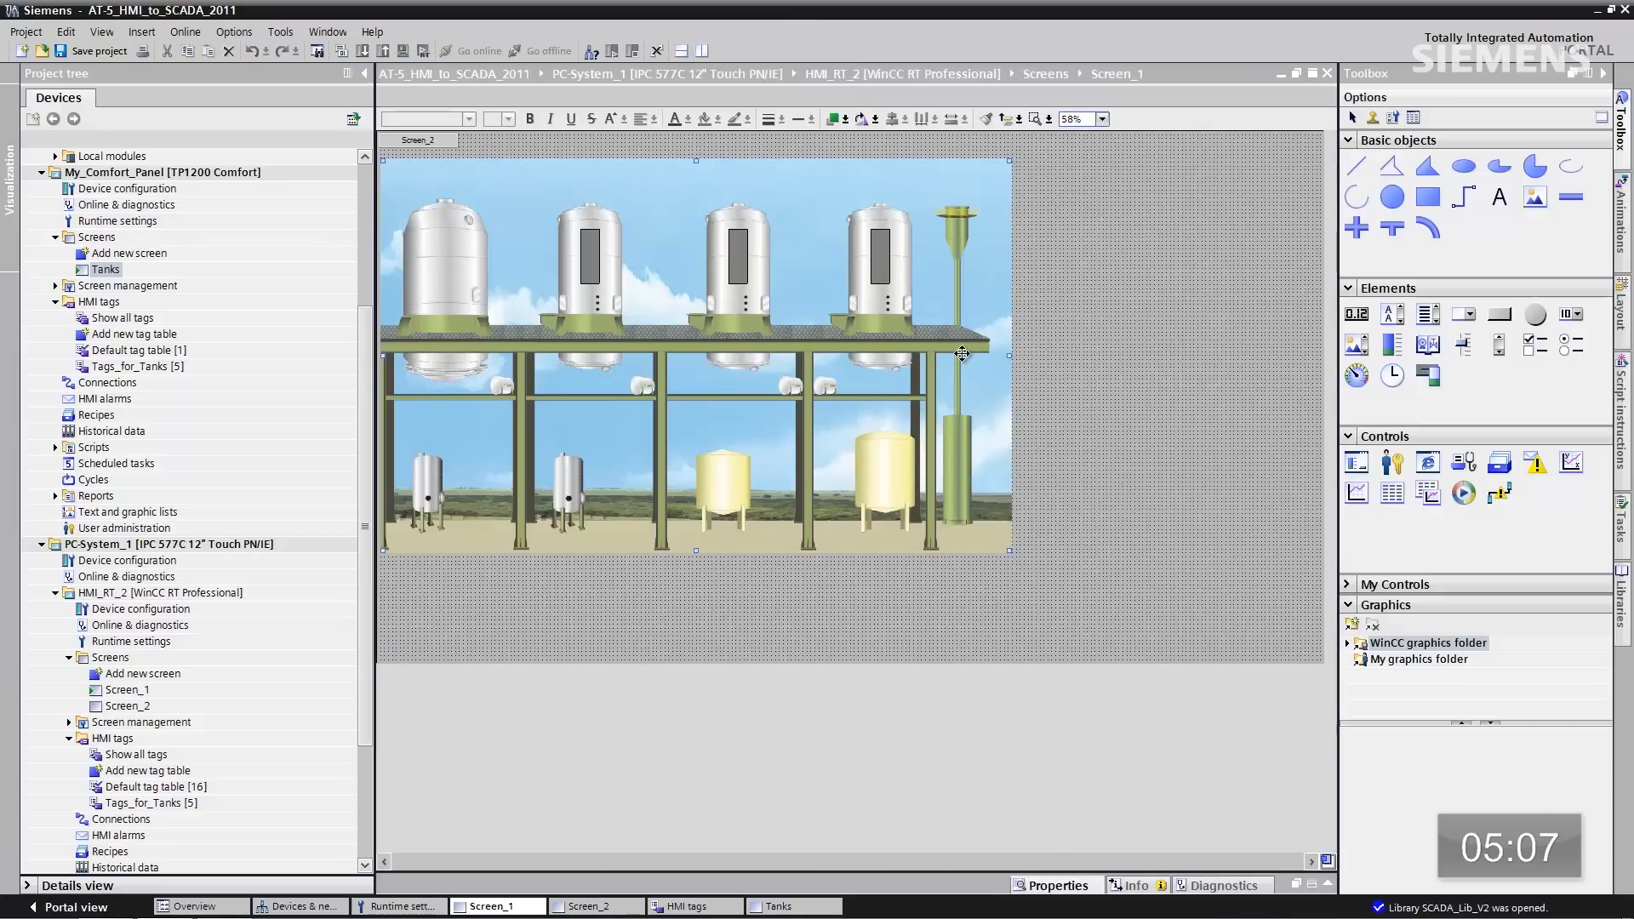
{"action": "left_click_drag", "start_coordinate": [1207, 375], "coordinate": [1294, 371]}
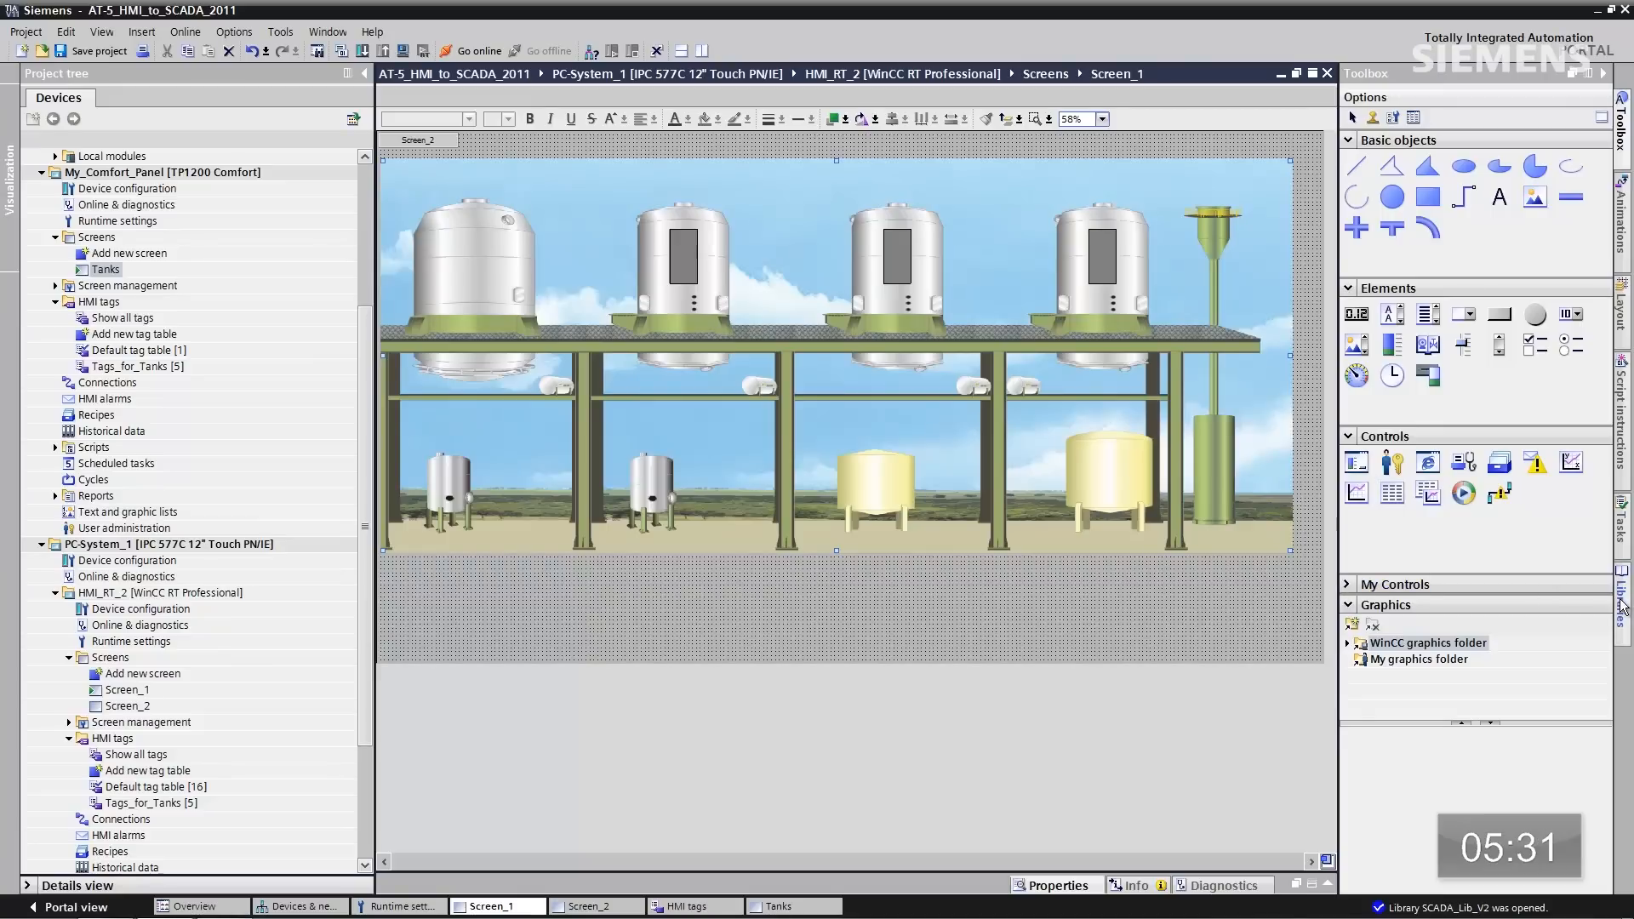
- Place the Faceplate_Mixer type from the SCADA_Lib_V2 library on the large first tank in Screen_1
{"action": "left_click", "coordinate": [1622, 600]}
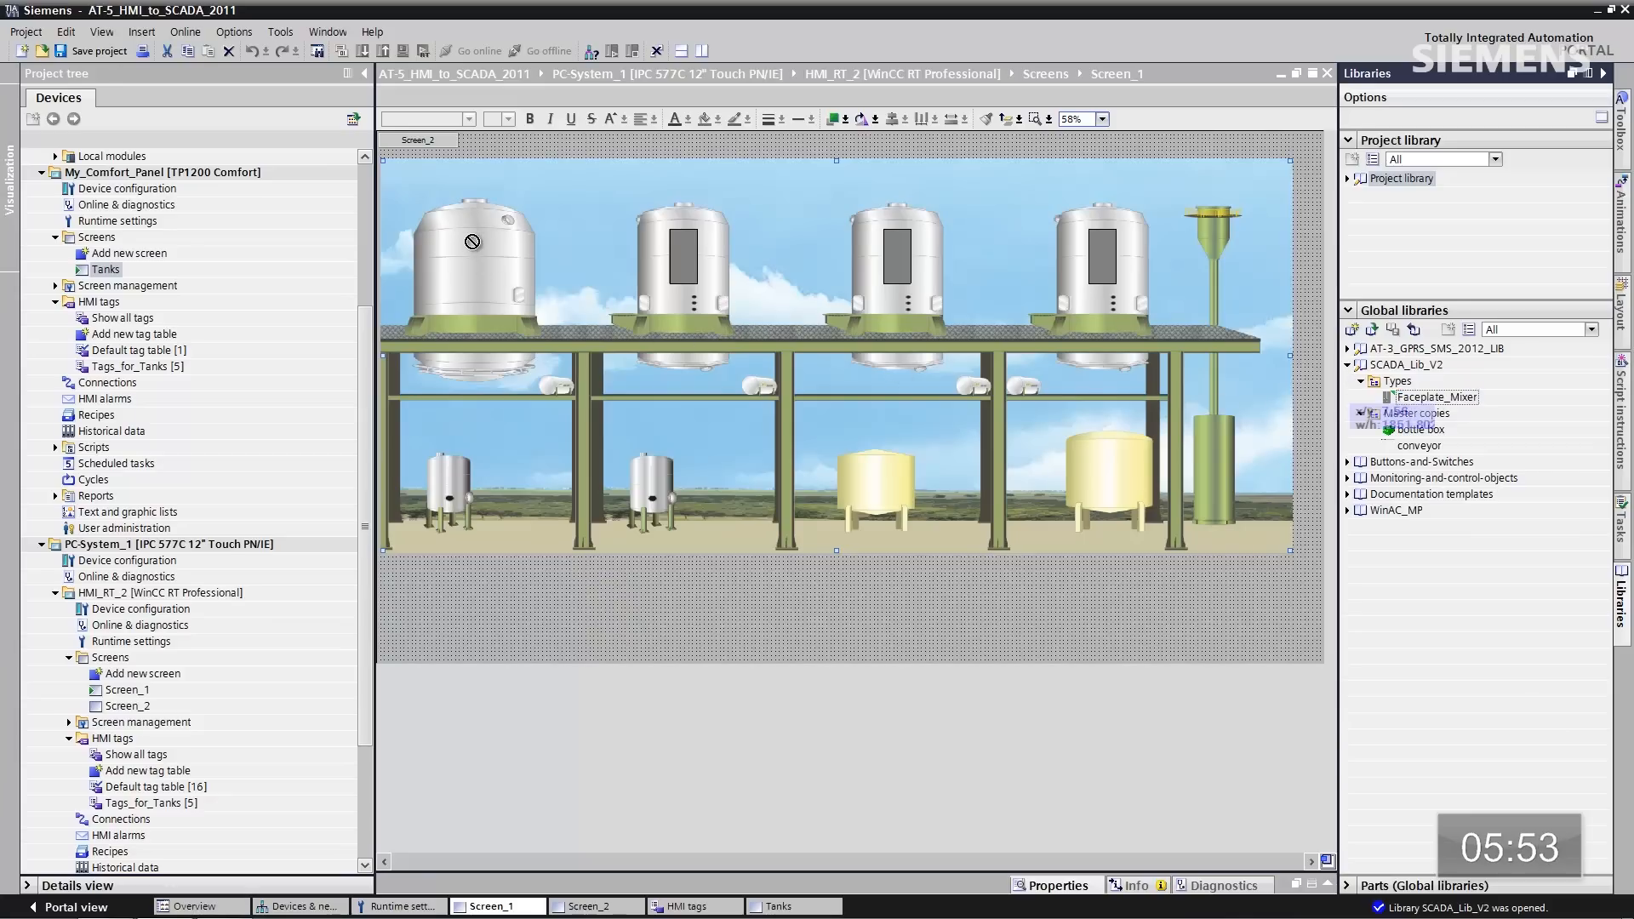
{"action": "left_click_drag", "start_coordinate": [473, 249], "coordinate": [473, 243]}
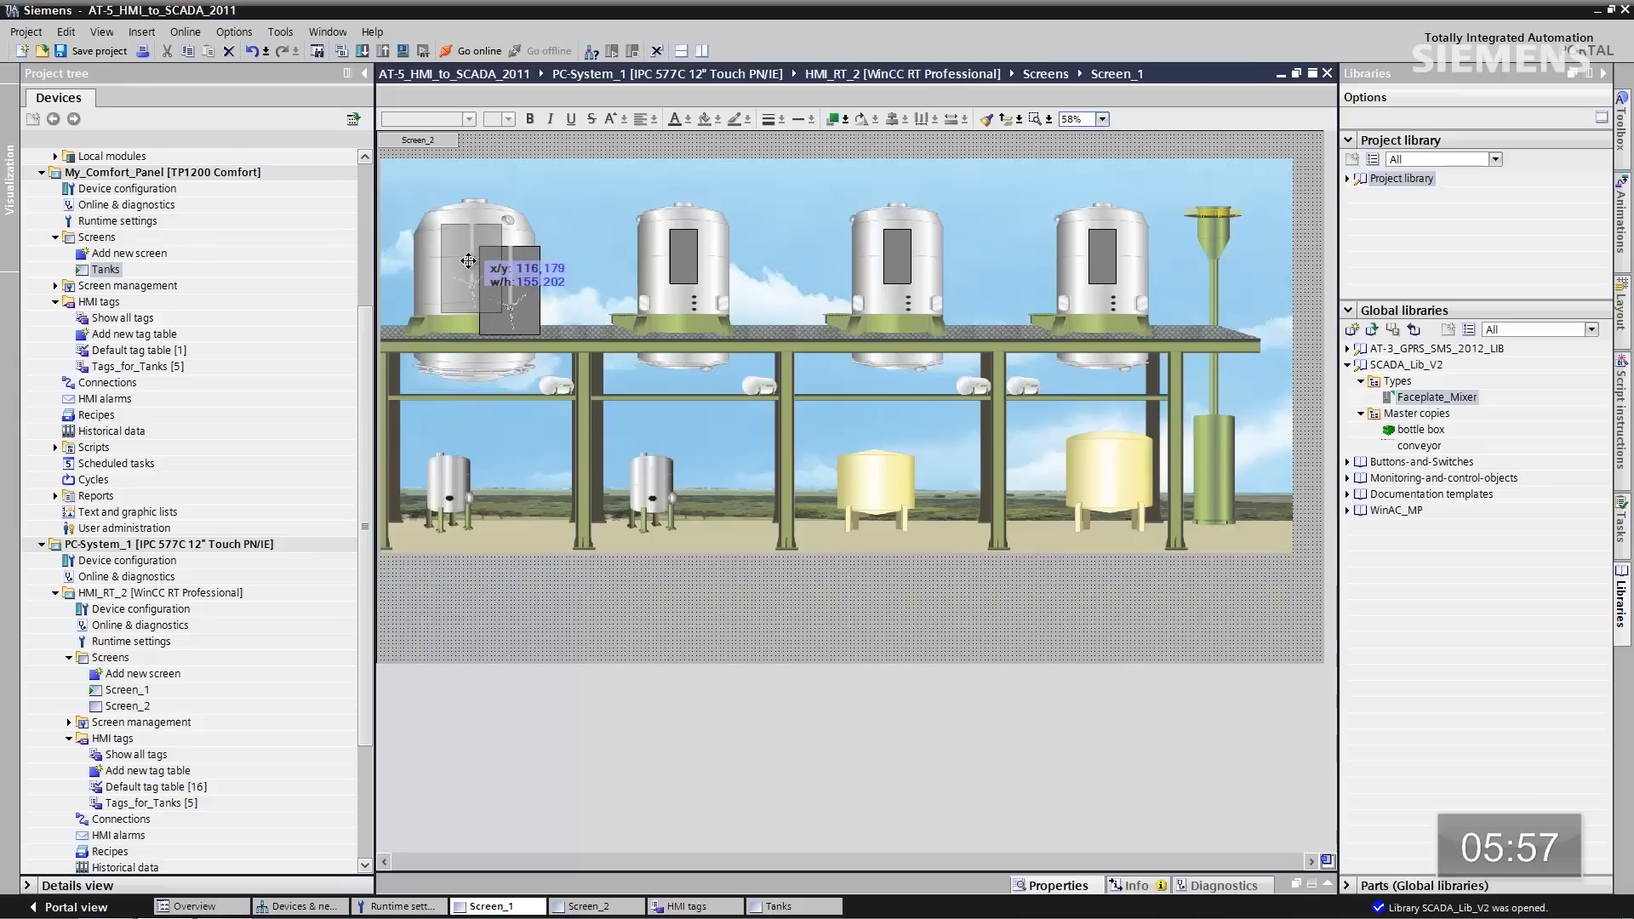
{"action": "left_click_drag", "start_coordinate": [469, 261], "coordinate": [469, 265]}
- Link the mixer faceplate's Filling_Level interface property to the HMI tag Fill_Level_Mixer from Tags_for_Tanks
{"action": "right_click", "coordinate": [468, 266]}
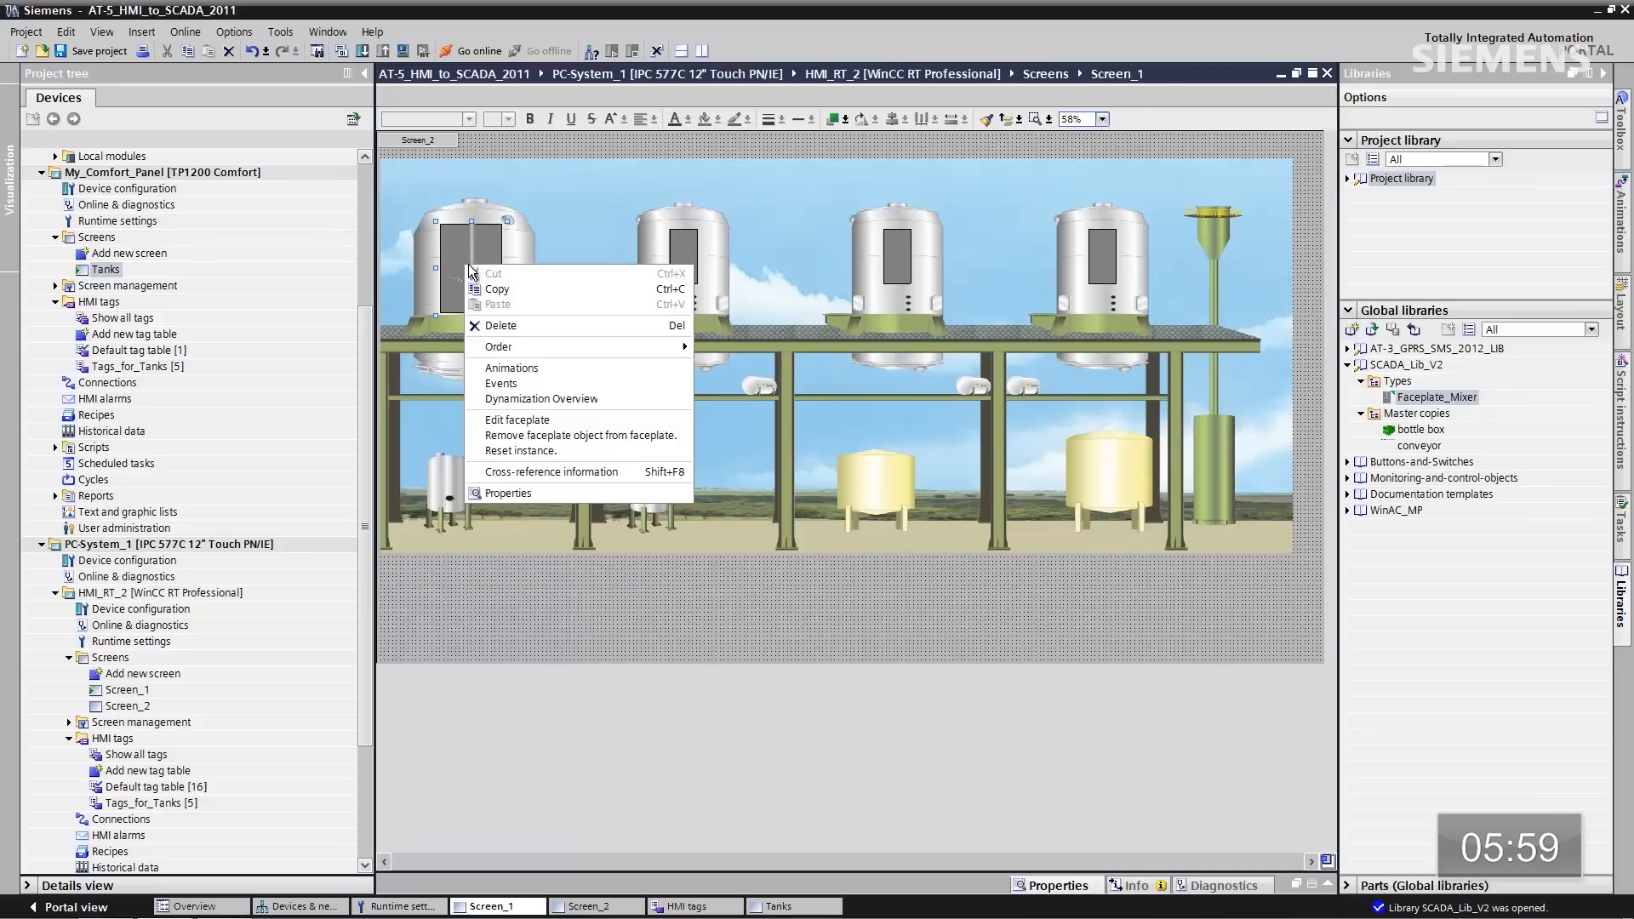
{"action": "left_click", "coordinate": [505, 492]}
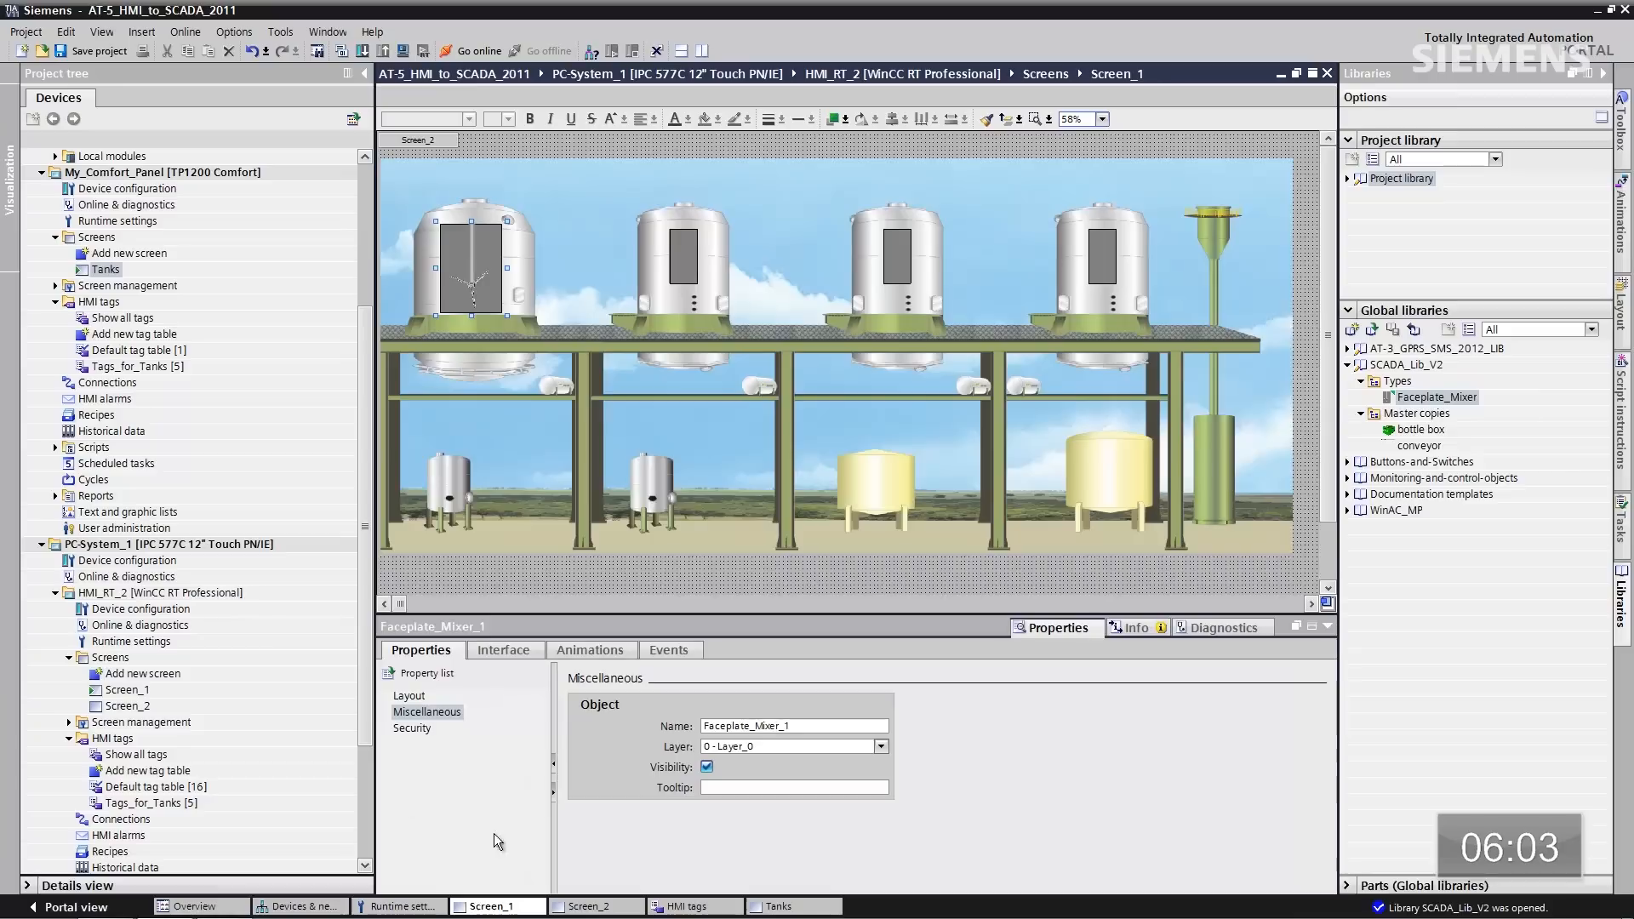
{"action": "left_click", "coordinate": [498, 649]}
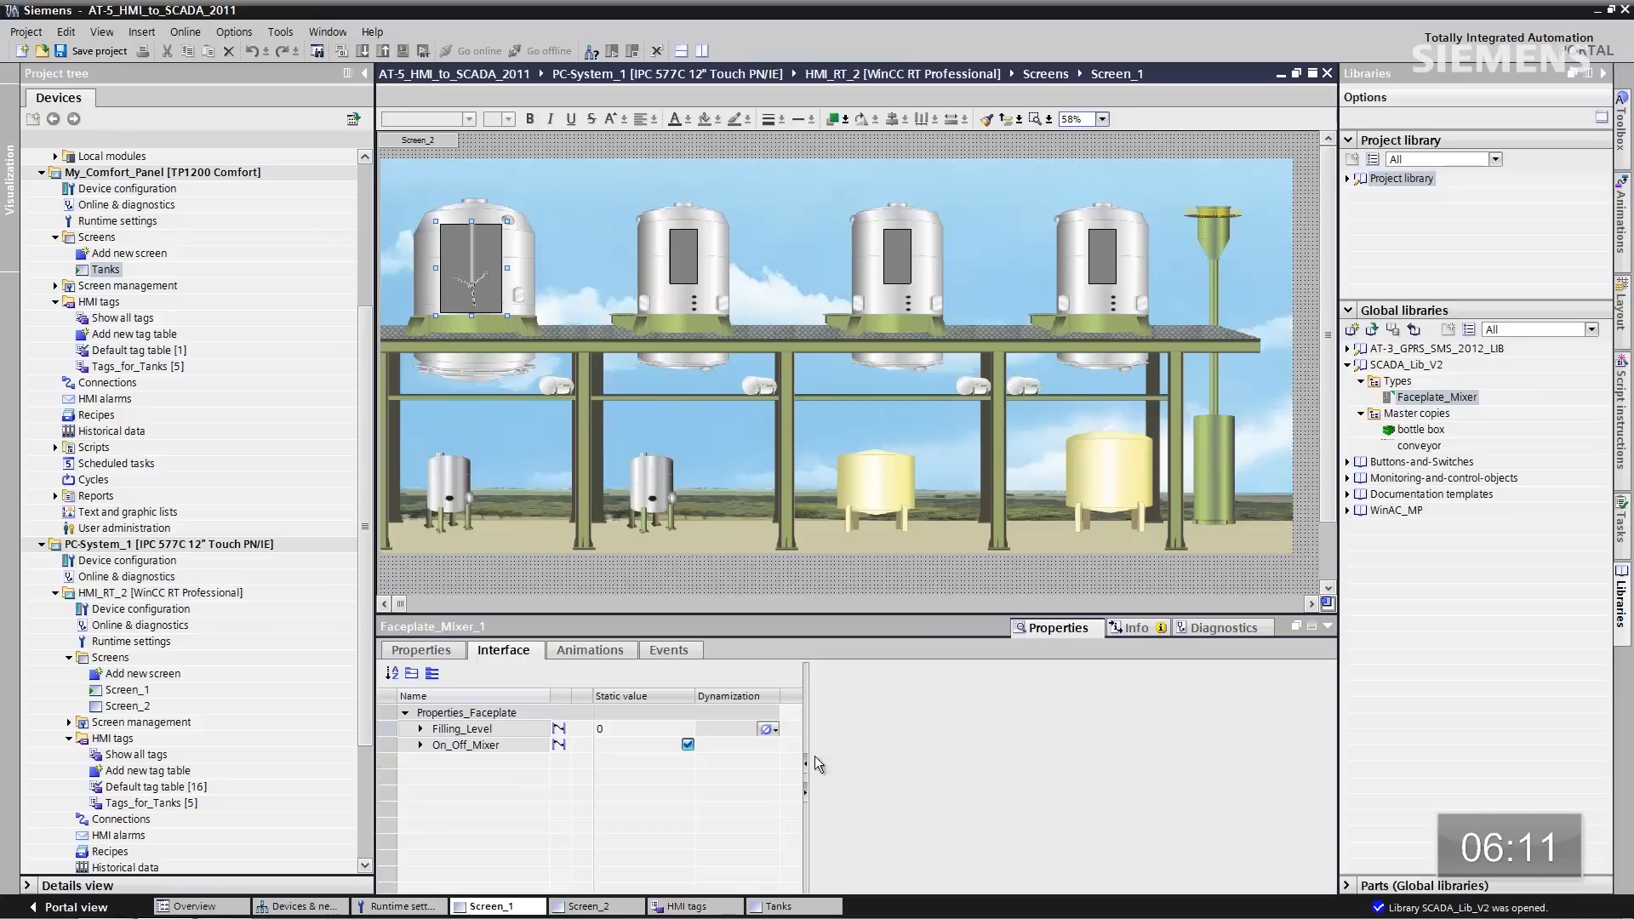
{"action": "left_click", "coordinate": [775, 729]}
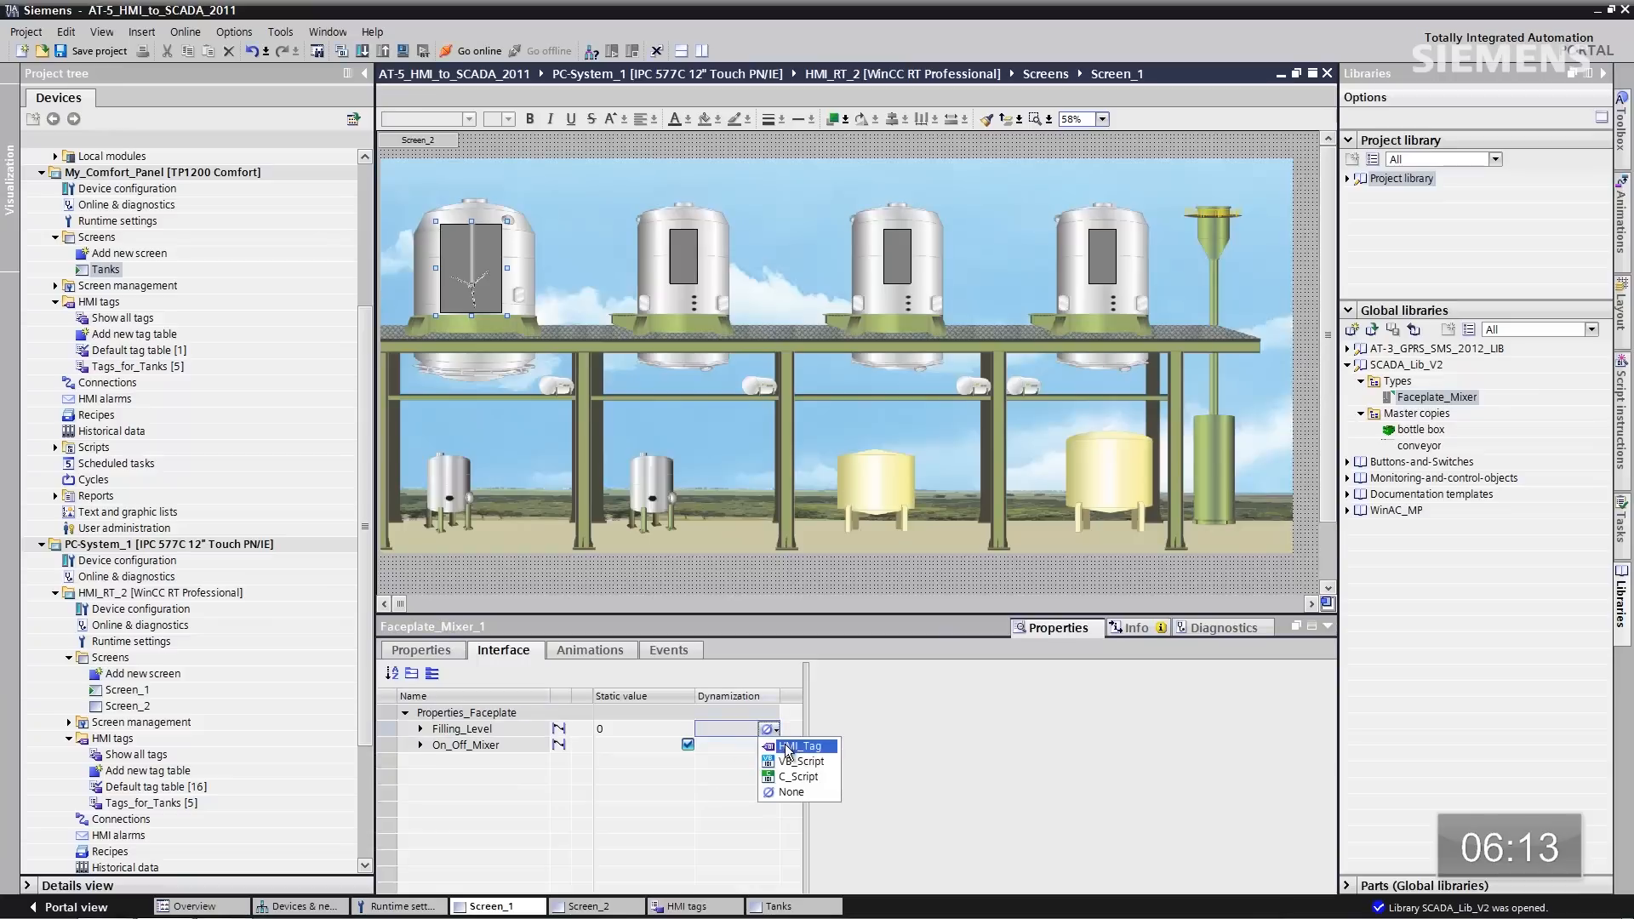
{"action": "left_click", "coordinate": [786, 747]}
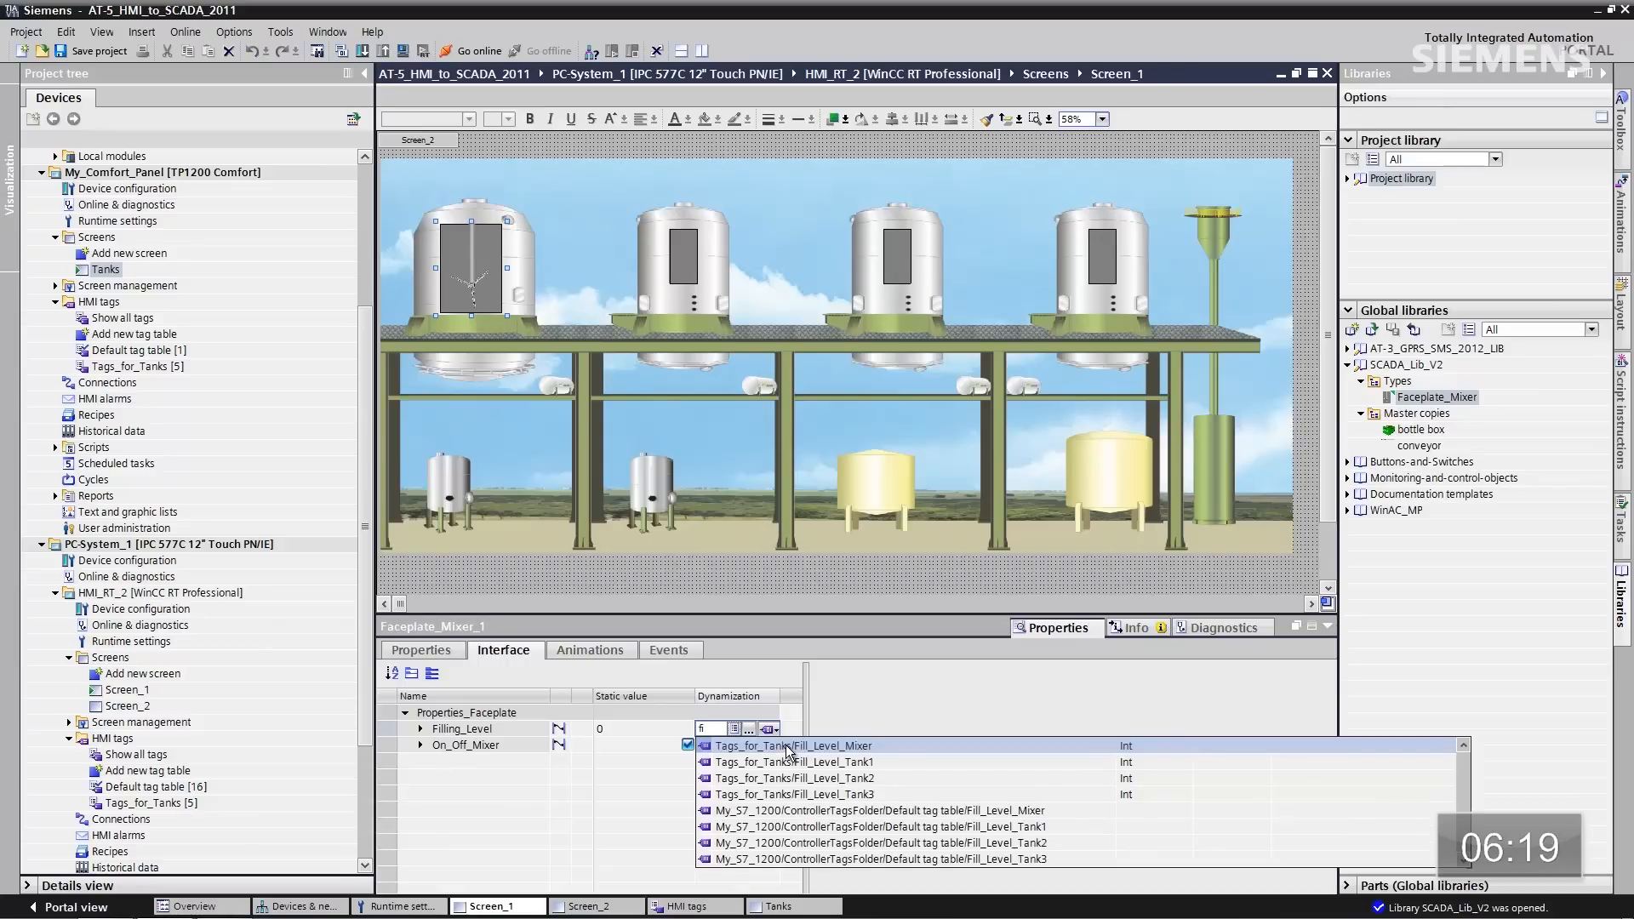
{"action": "left_click", "coordinate": [785, 745]}
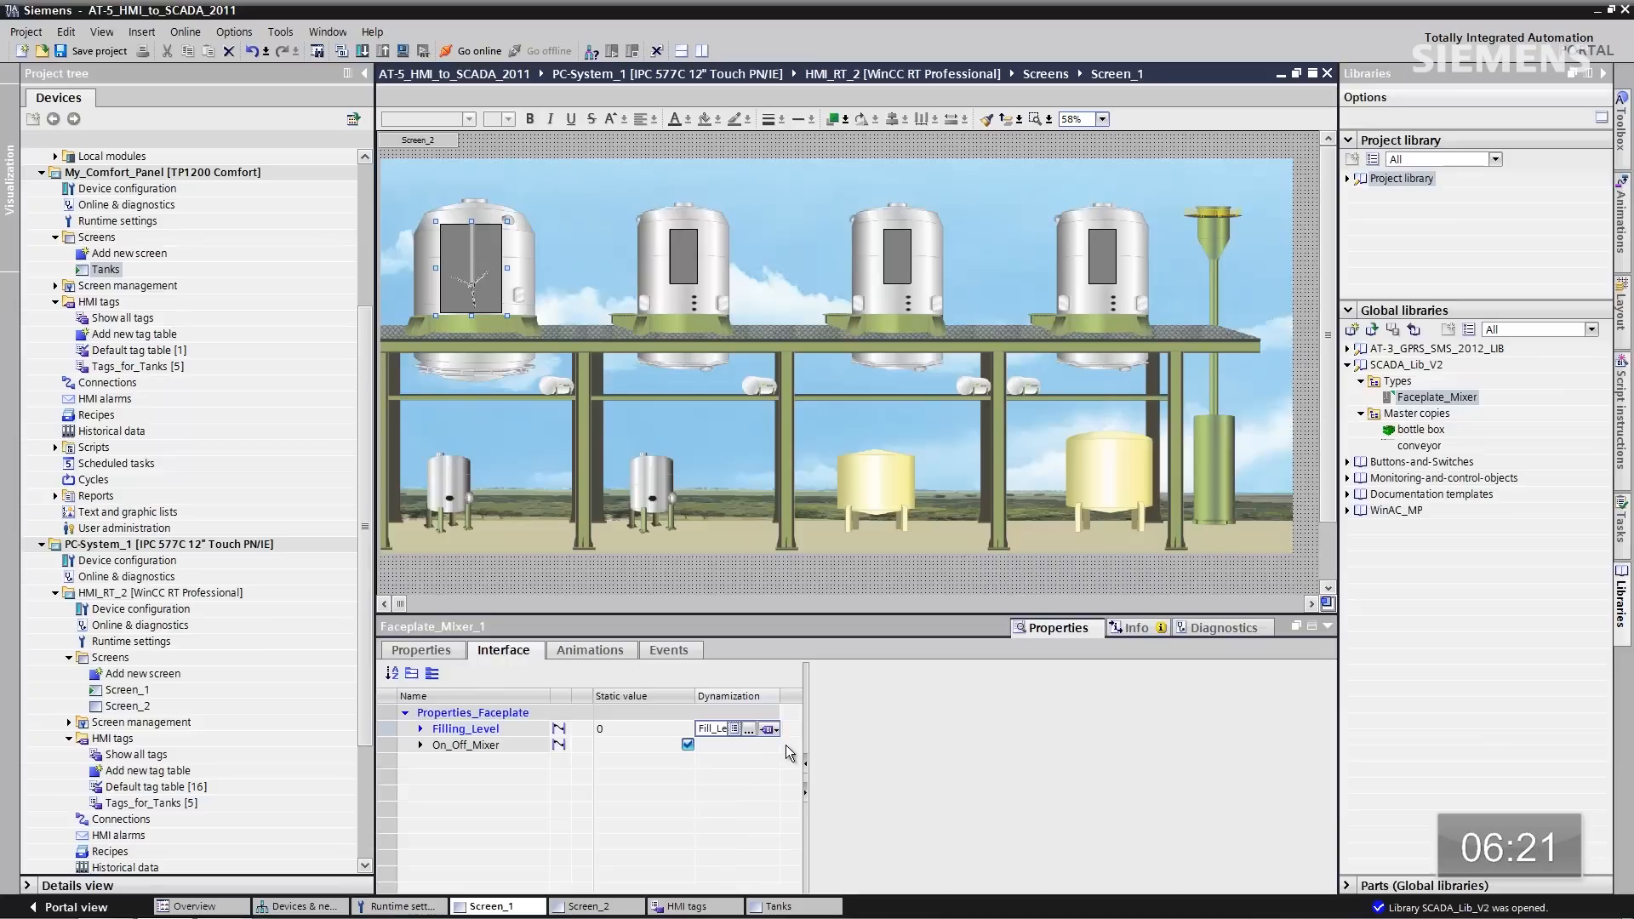
- Link the faceplate's On_Off_Mixer interface property to the HMI tag On_Off_Mixer from Tags_for_Tanks
{"action": "left_click", "coordinate": [773, 745]}
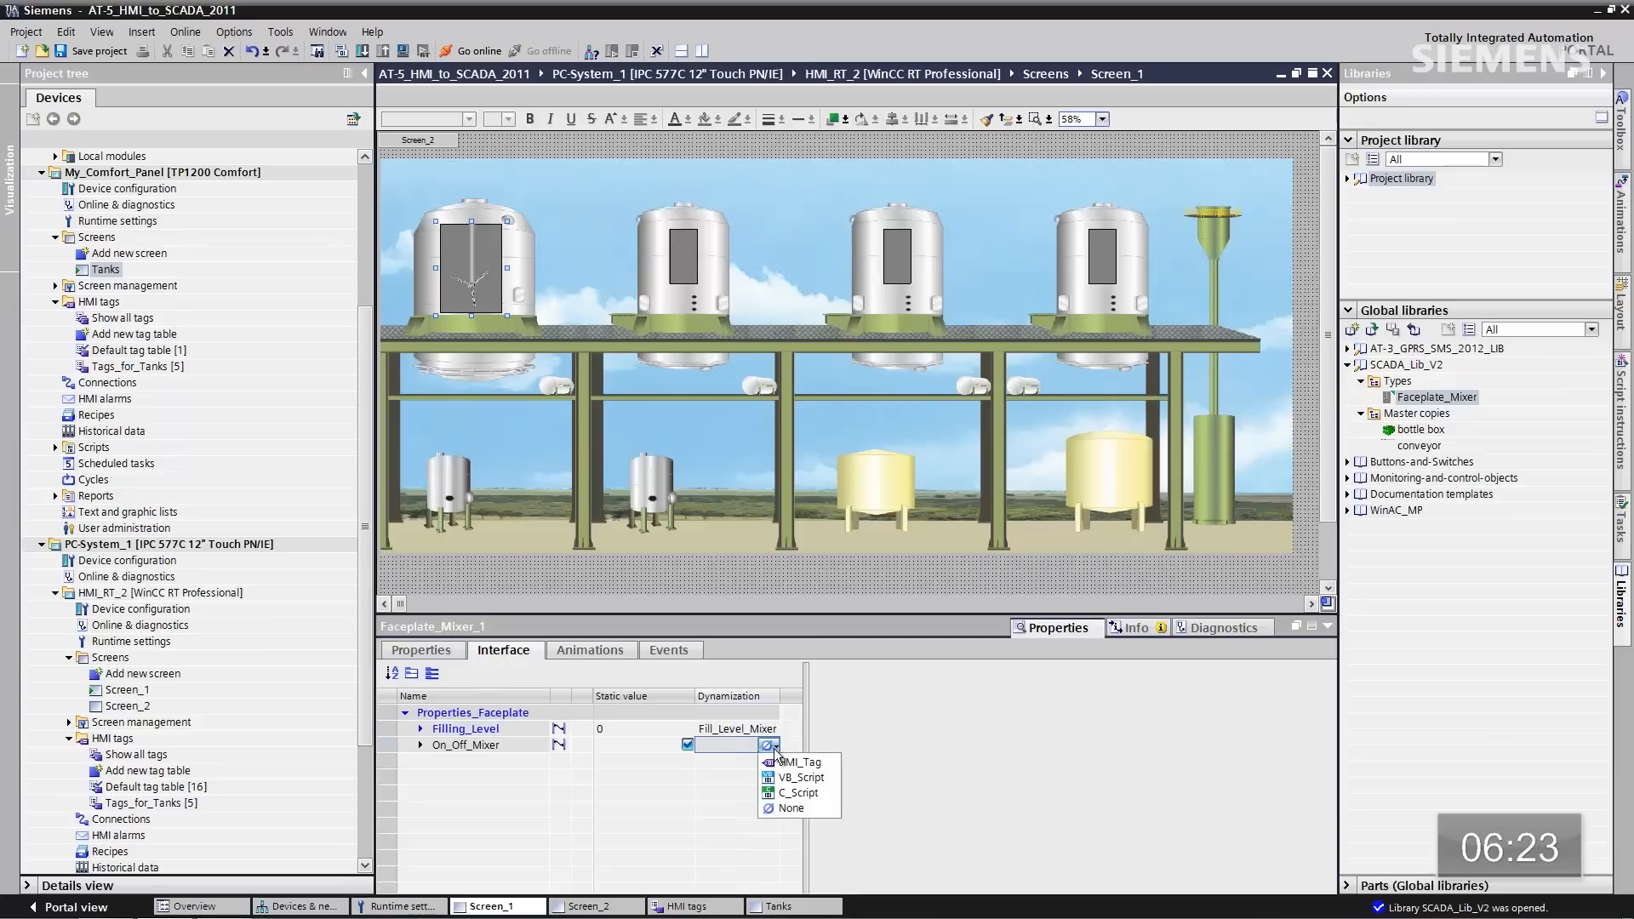
{"action": "type", "text": "on"}
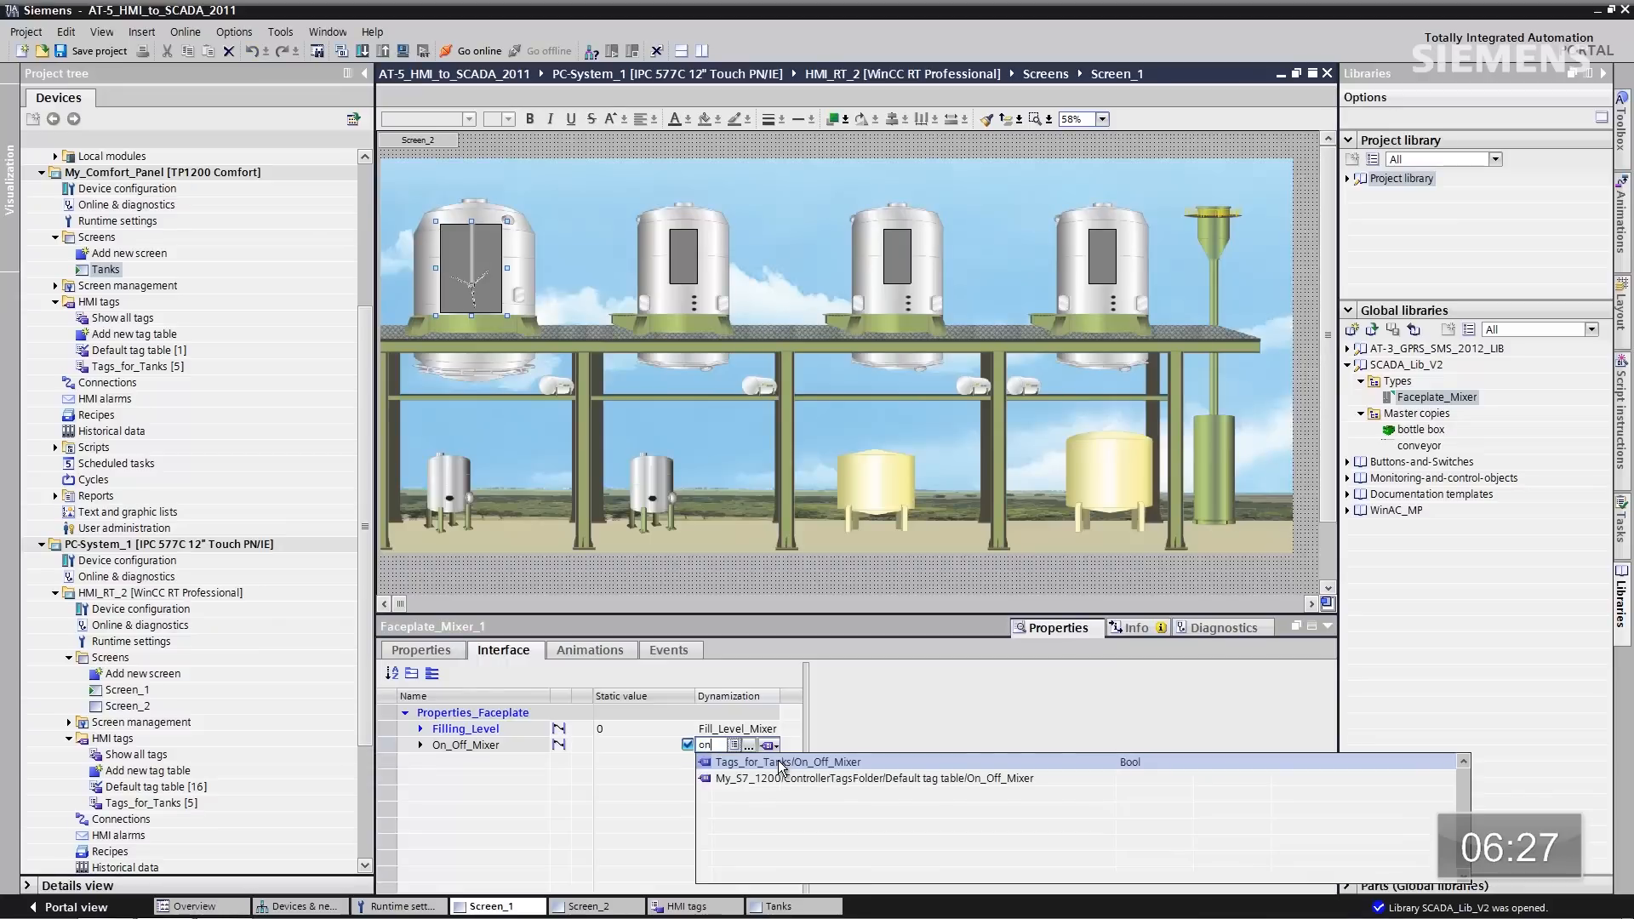
{"action": "left_click", "coordinate": [778, 759]}
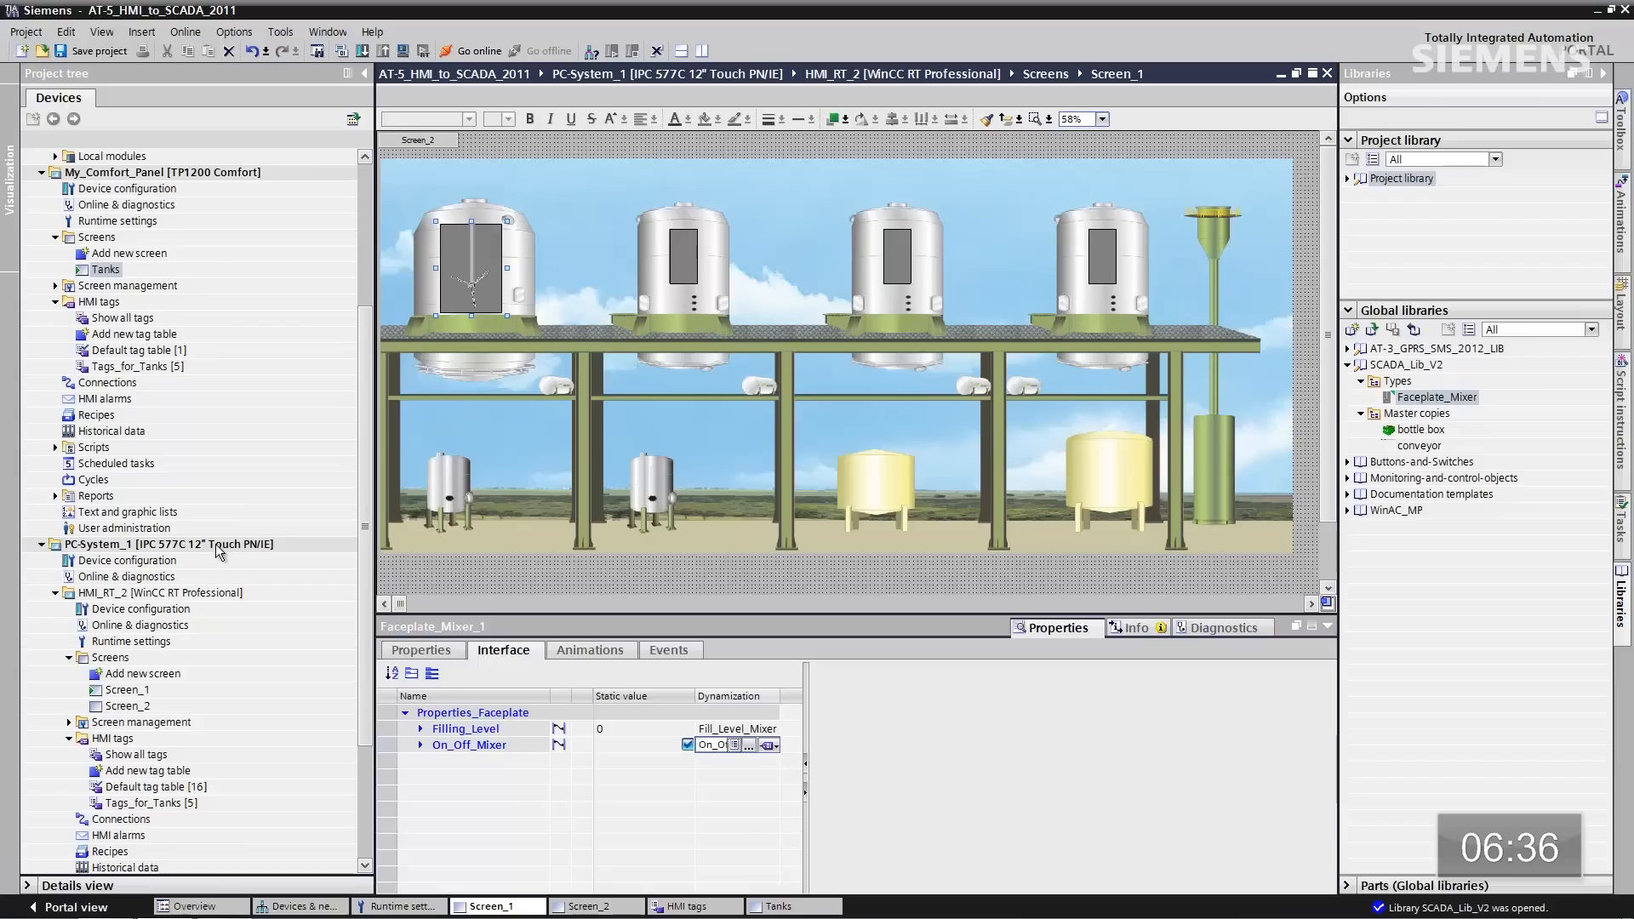
- Start the runtime simulation of PC-System_1 and collapse the inspector to free up the screen editor
{"action": "left_click", "coordinate": [216, 543]}
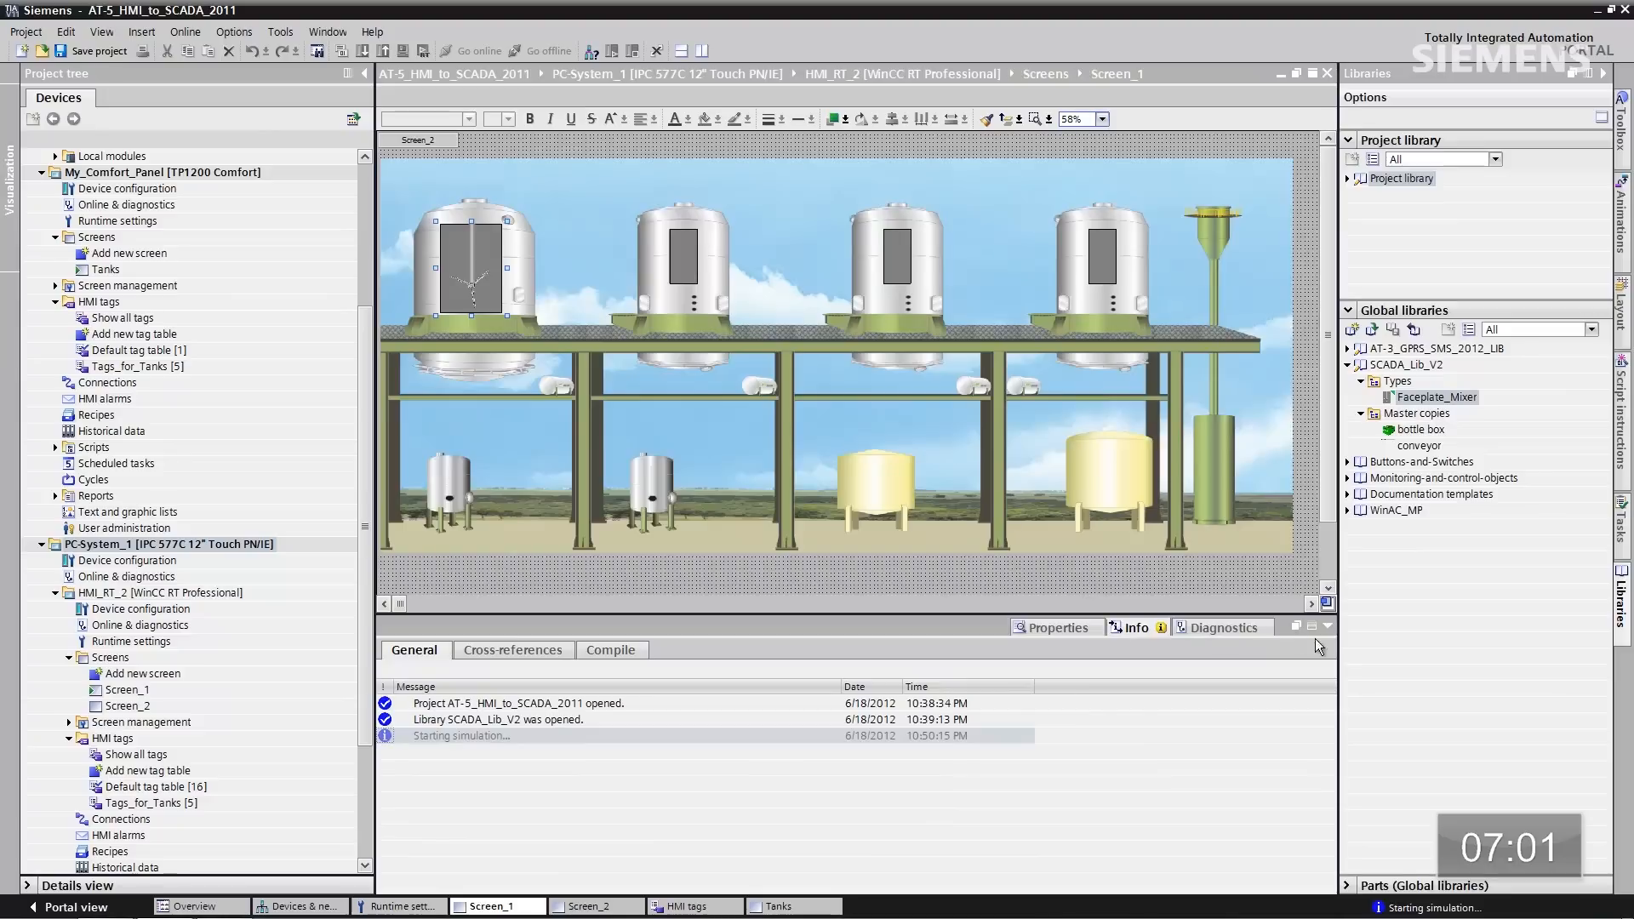
{"action": "left_click", "coordinate": [1327, 627]}
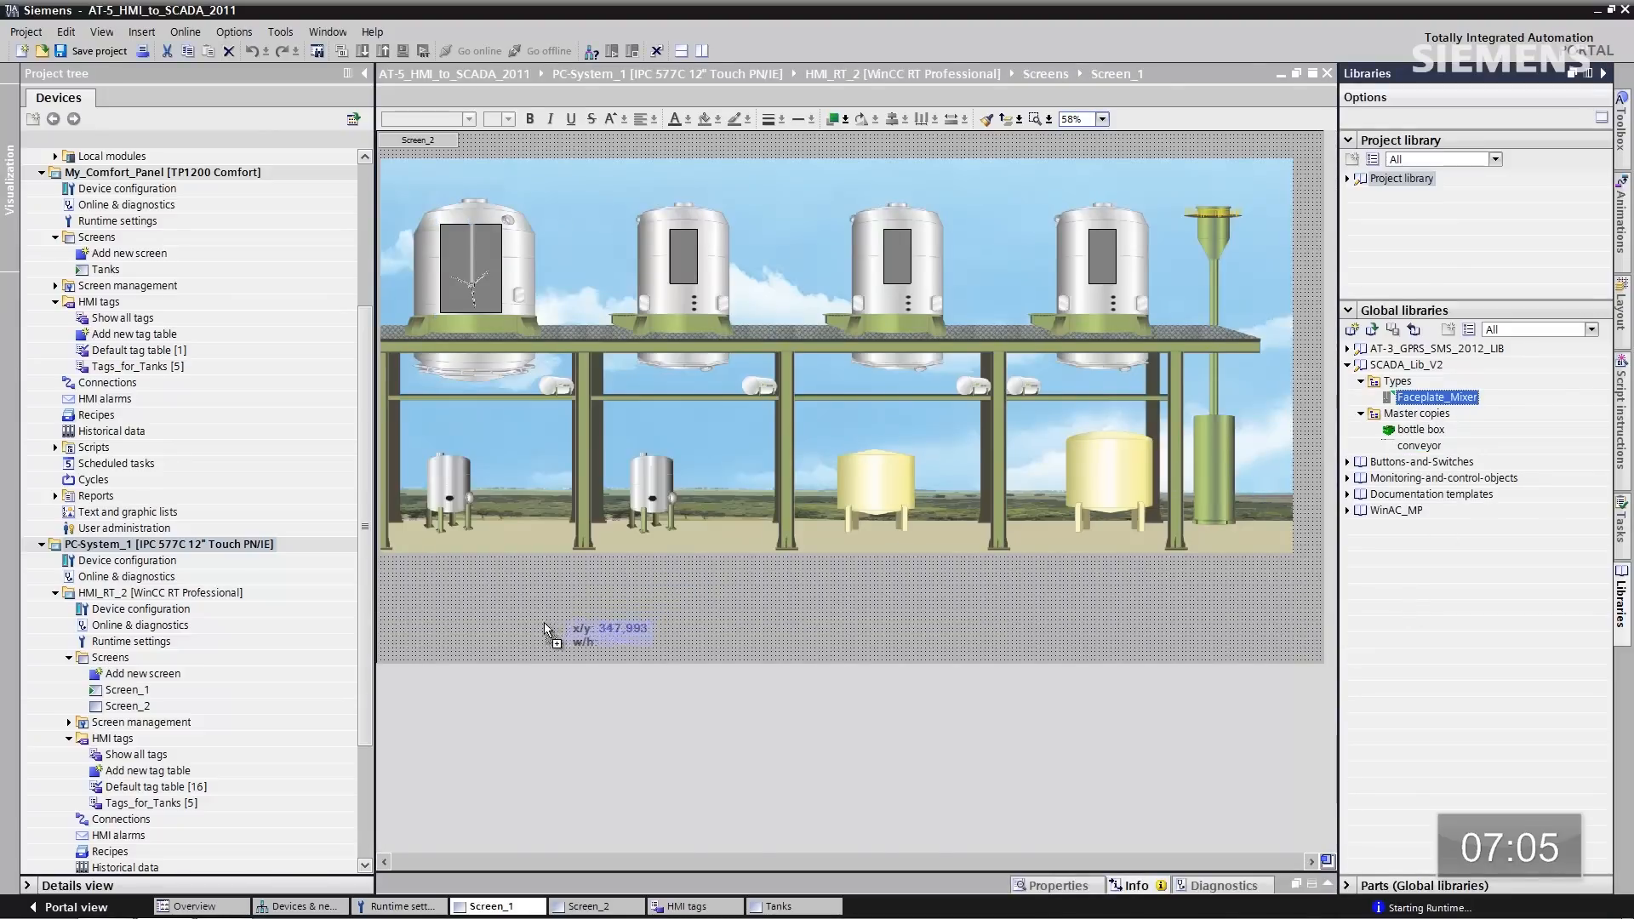
- Place the conveyor master copy below the plant graphic and the bottle box at the conveyor's starting end
{"action": "left_click_drag", "start_coordinate": [531, 625], "coordinate": [532, 625]}
{"action": "left_click_drag", "start_coordinate": [657, 649], "coordinate": [535, 635]}
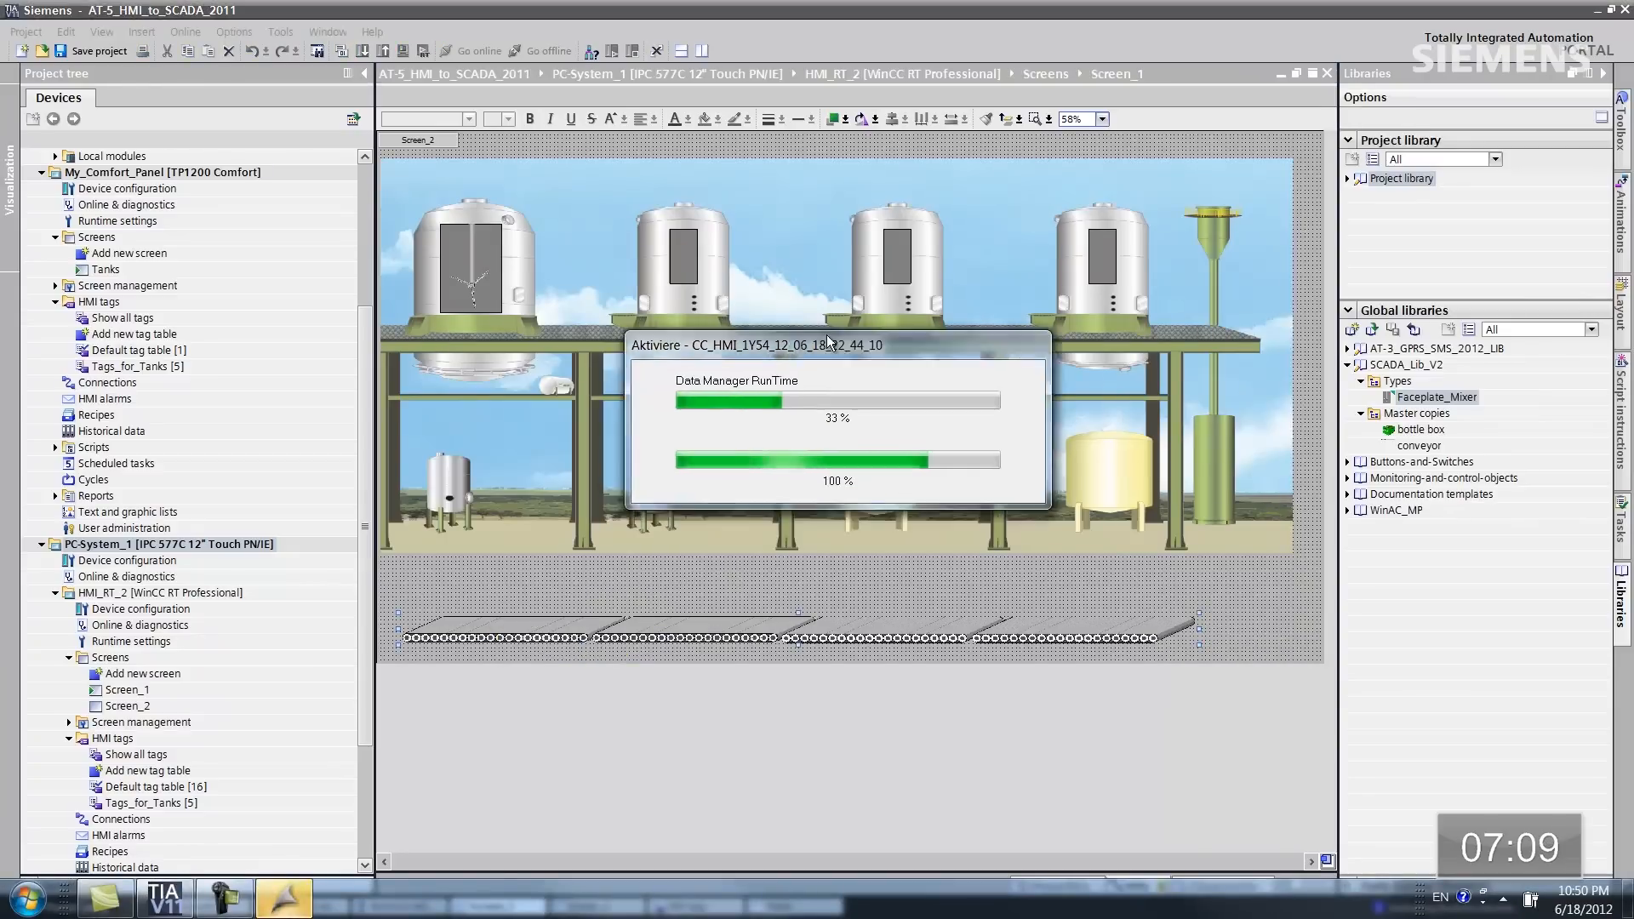
{"action": "left_click_drag", "start_coordinate": [1433, 434], "coordinate": [716, 498]}
{"action": "left_click_drag", "start_coordinate": [474, 595], "coordinate": [516, 602]}
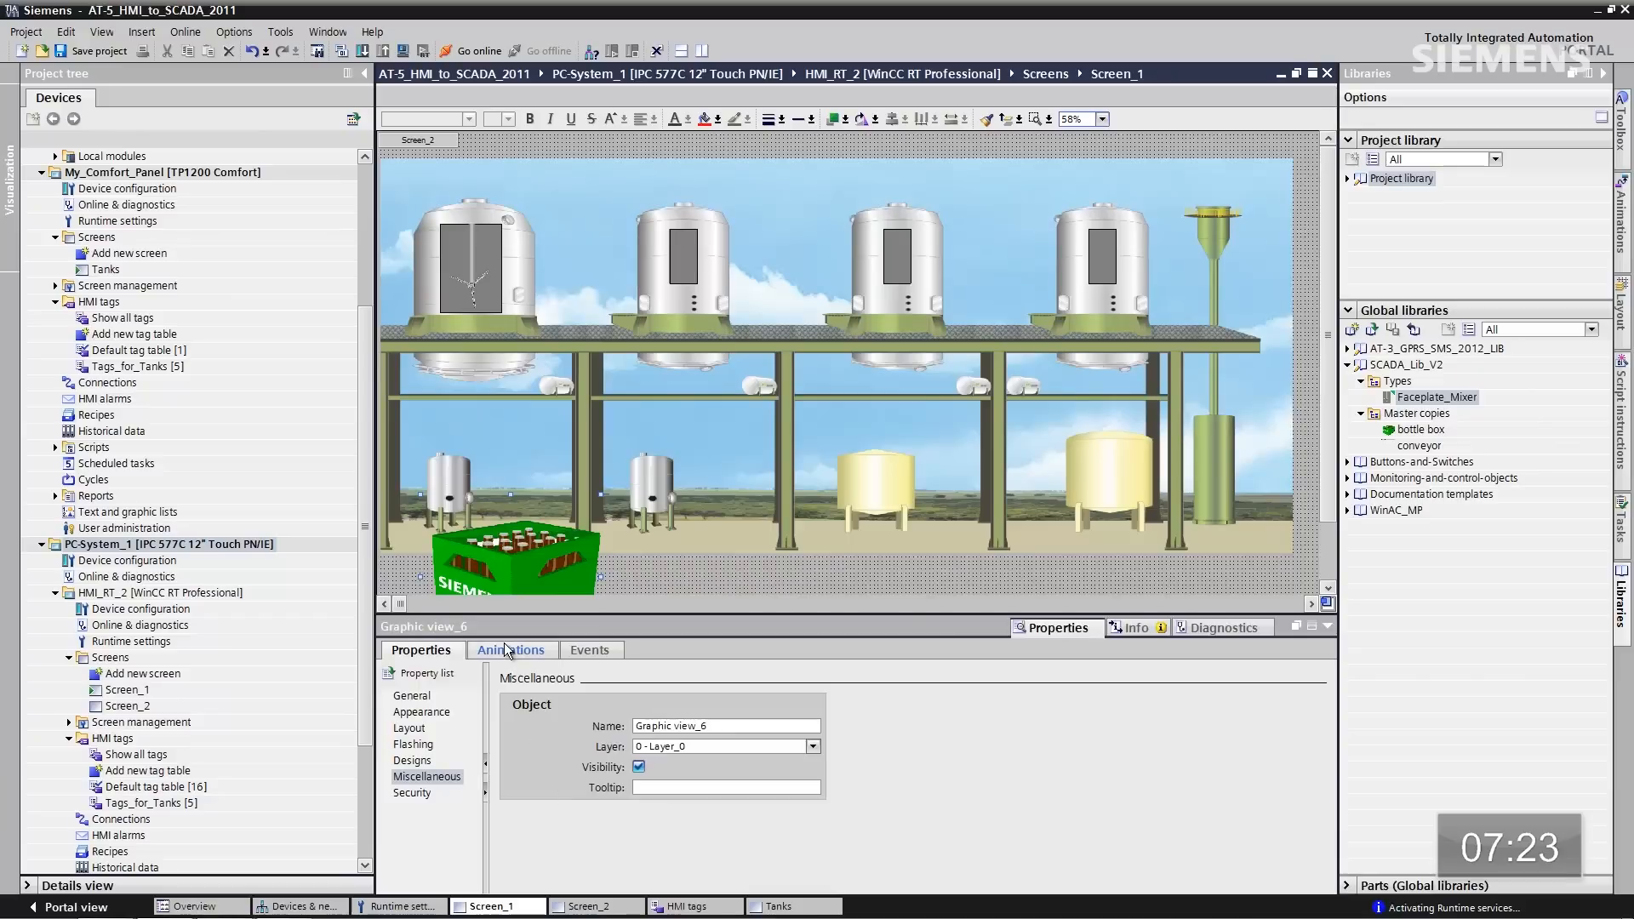
- Add a horizontal movement animation to the bottle box with target position X about 1466, controlled by the tag Pallet_Position
{"action": "left_click", "coordinate": [508, 649]}
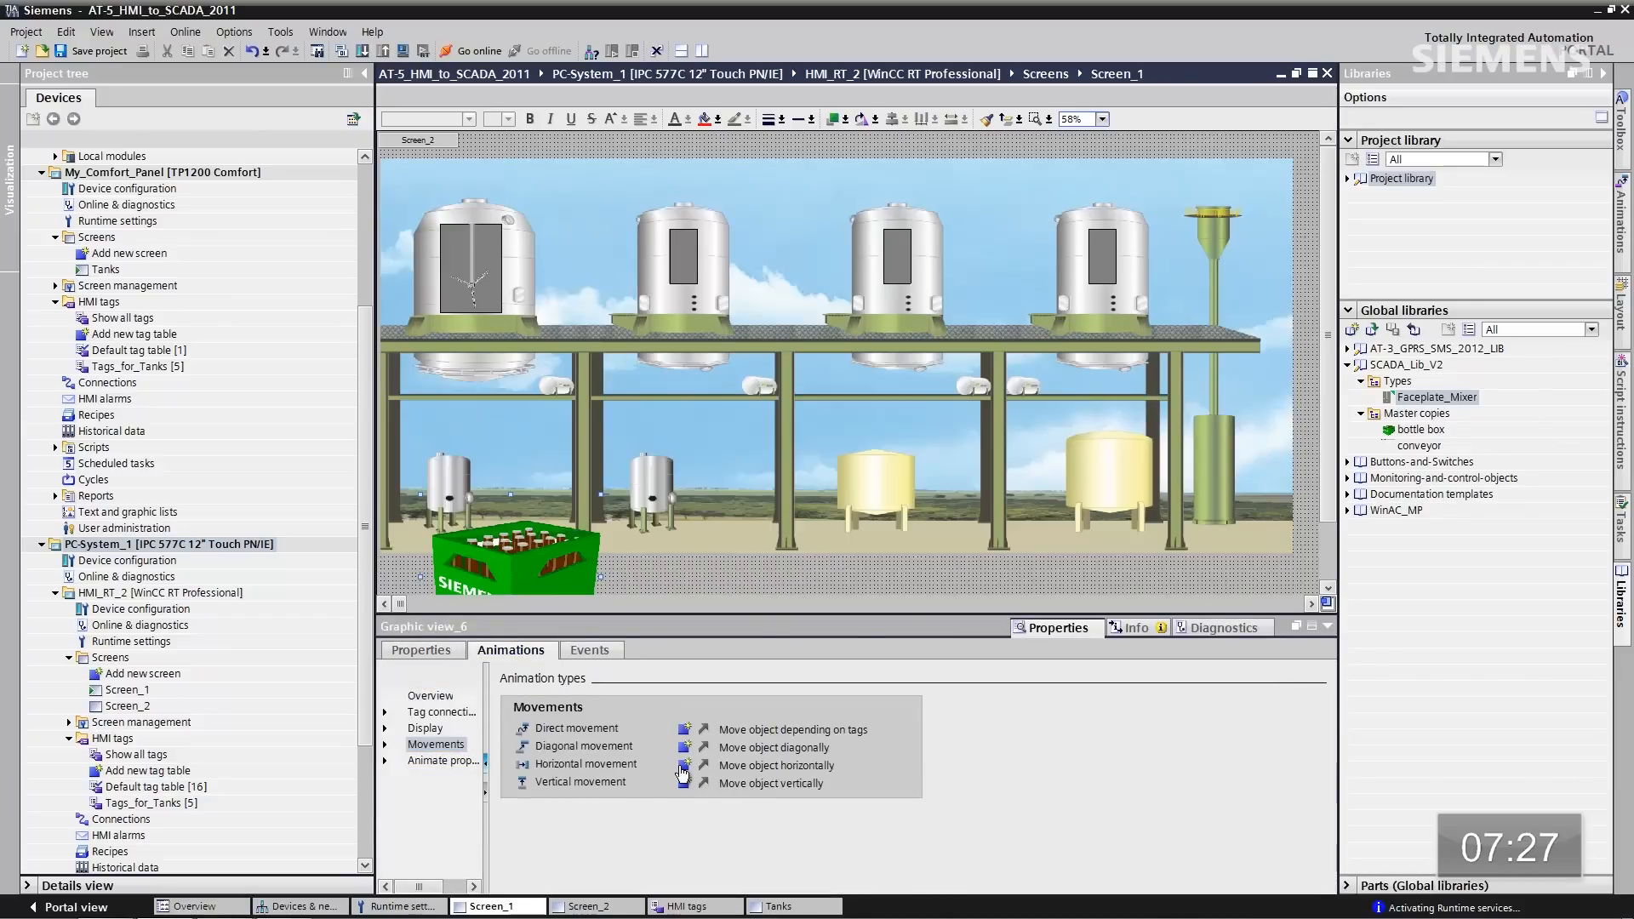
{"action": "left_click", "coordinate": [681, 767]}
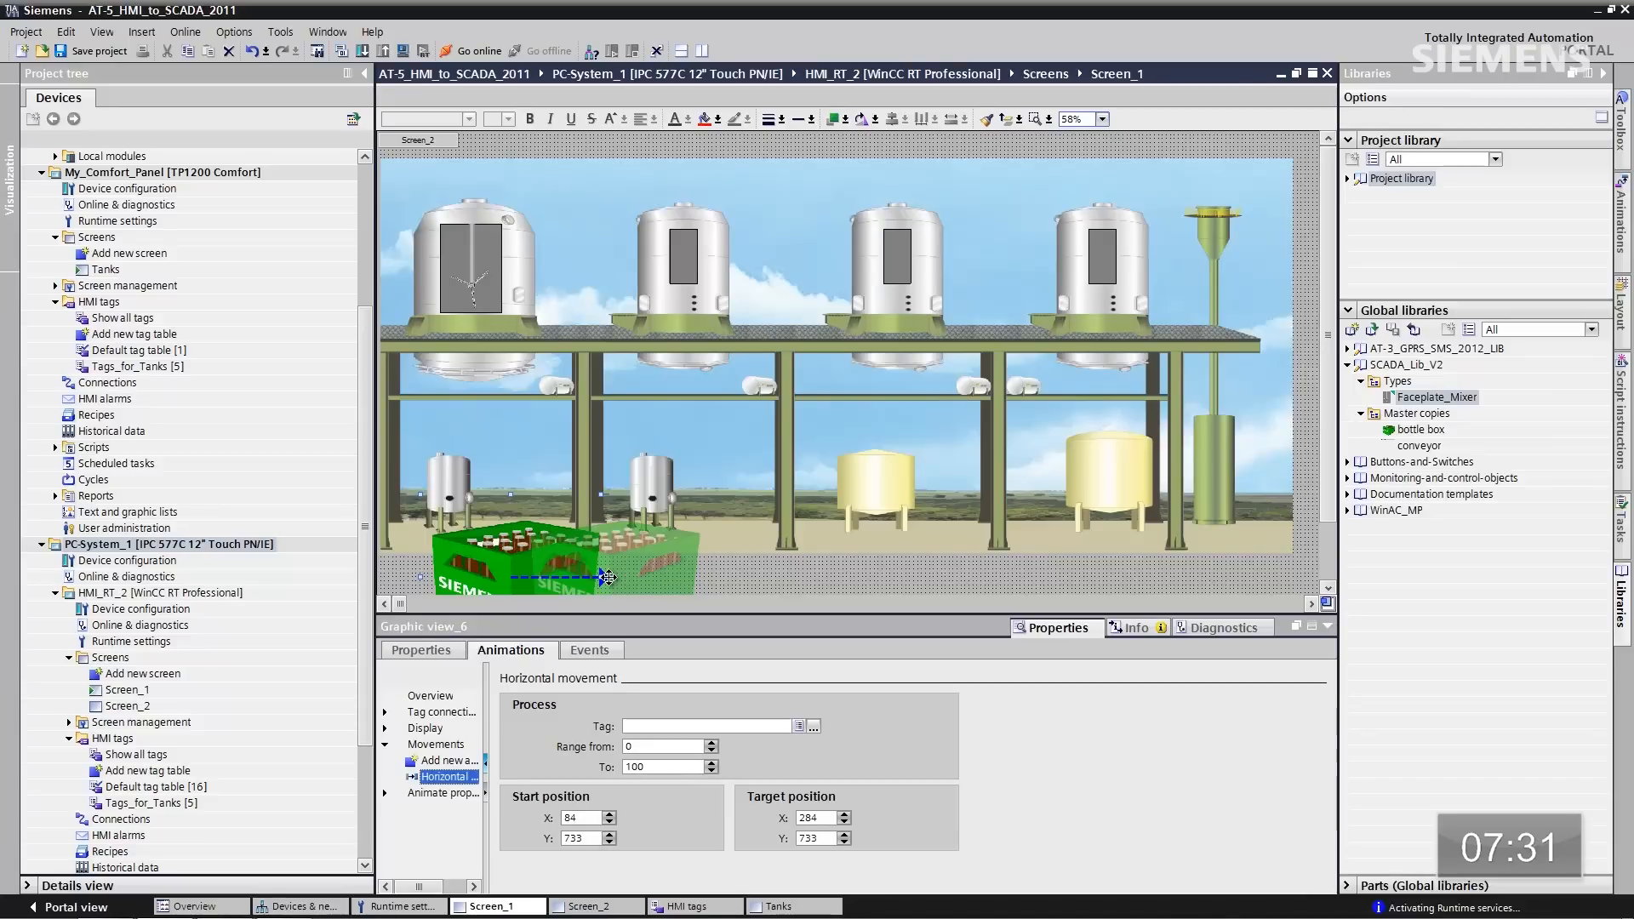
{"action": "left_click_drag", "start_coordinate": [688, 581], "coordinate": [1192, 574]}
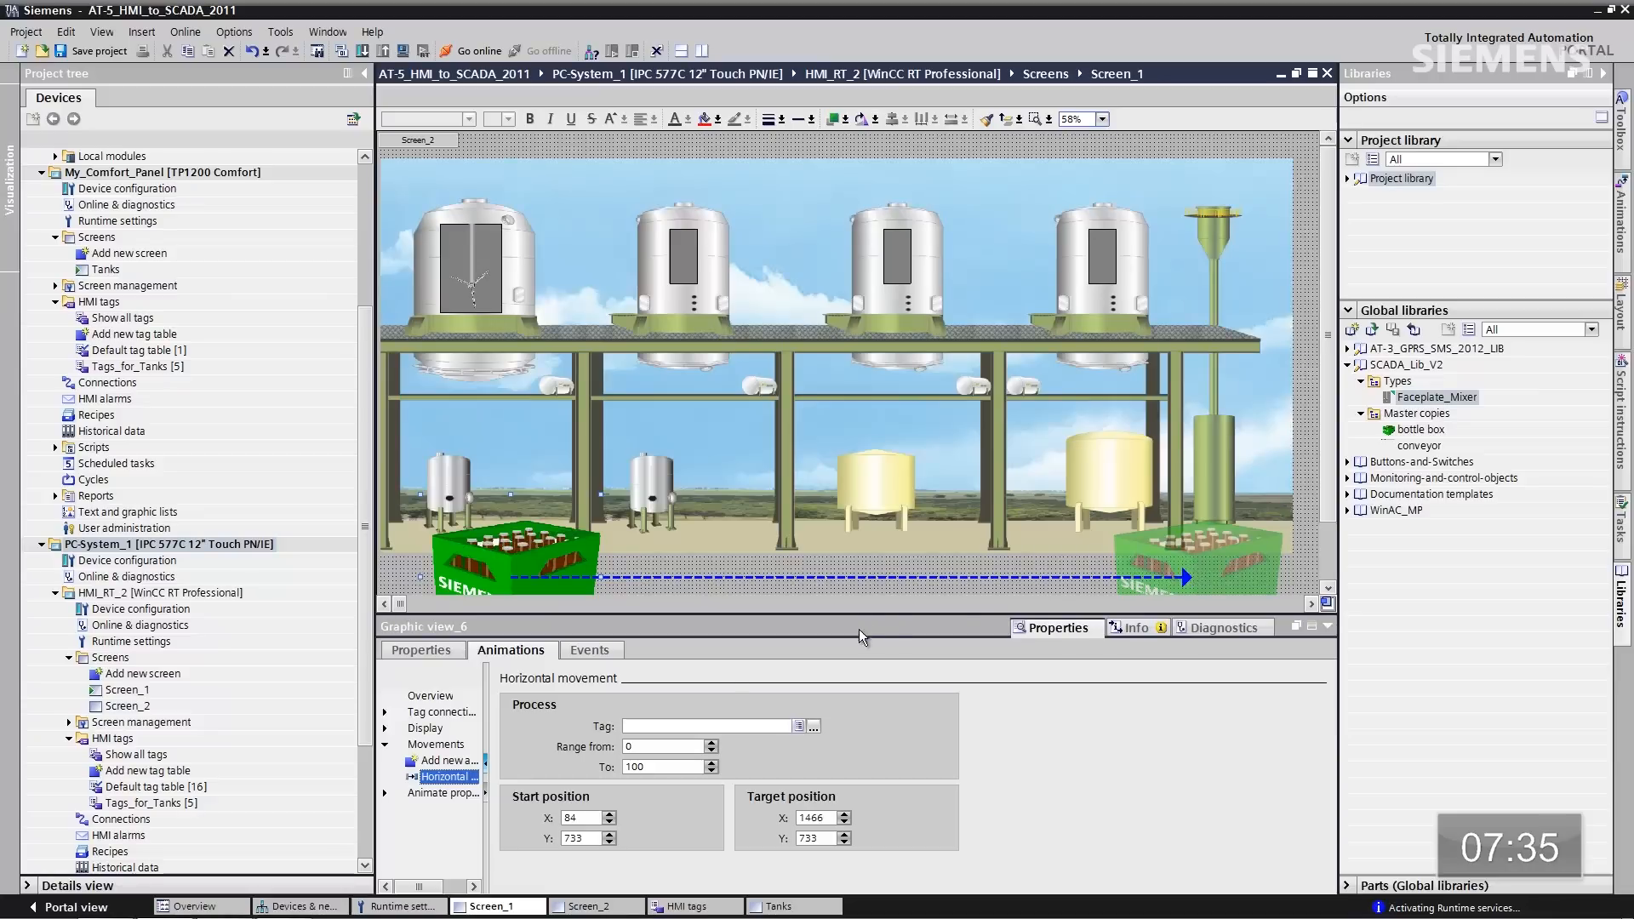
{"action": "left_click", "coordinate": [652, 726]}
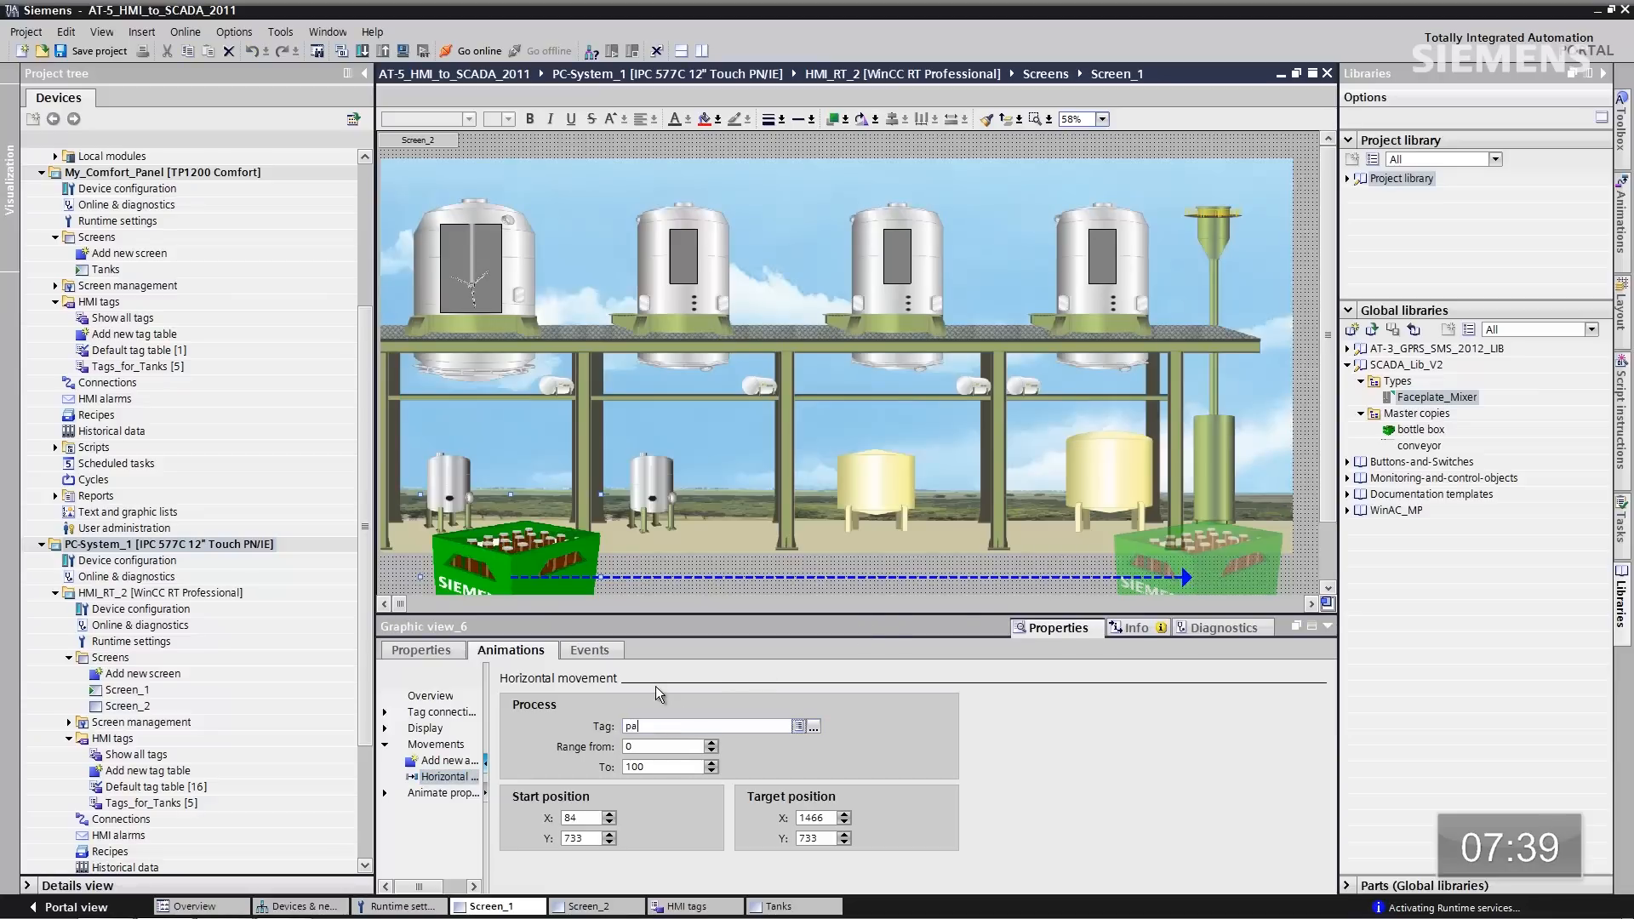
{"action": "type", "text": "pa"}
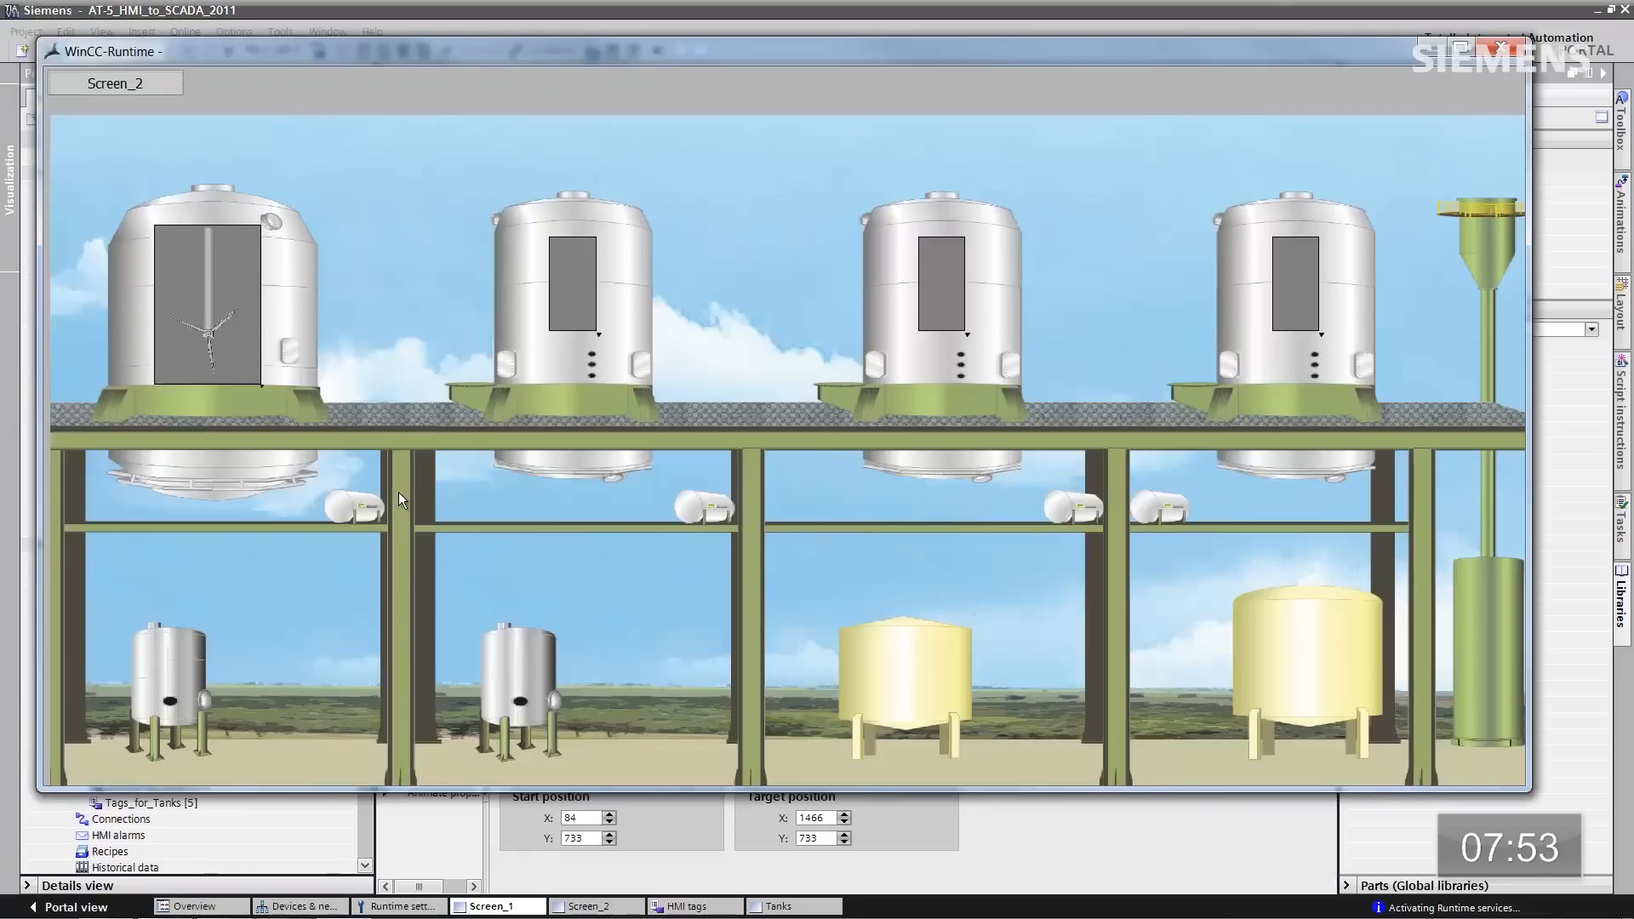
- Insert a screen window spanning nearly the full width of Screen_2 in HMI_RT_2 and open its properties
{"action": "left_click", "coordinate": [79, 839]}
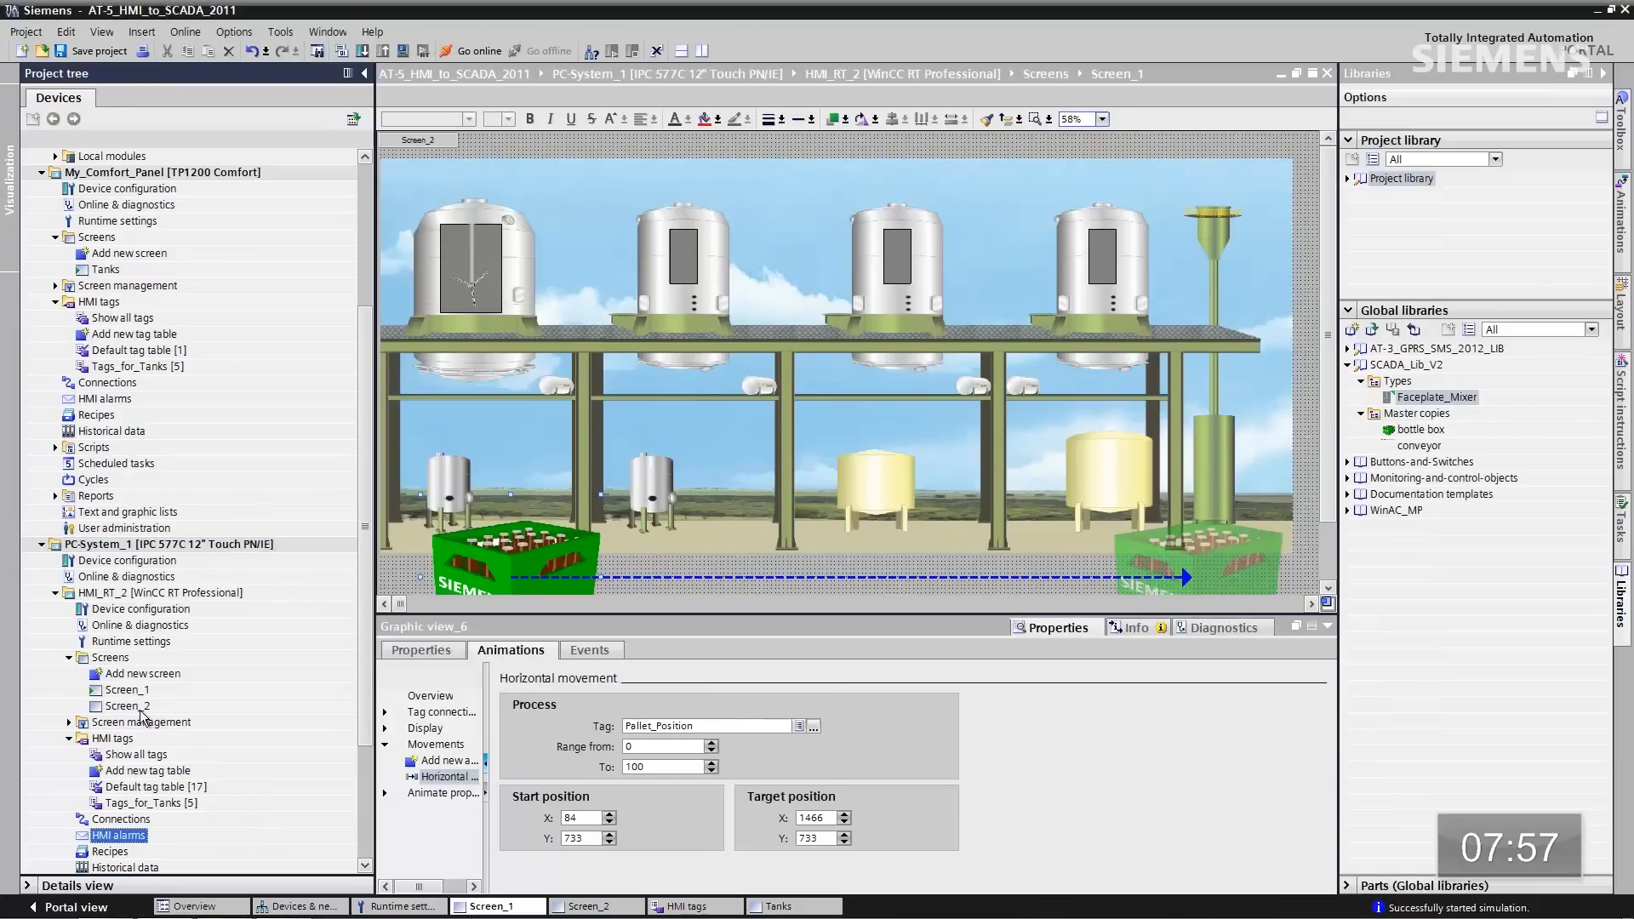
{"action": "double_click", "coordinate": [119, 707]}
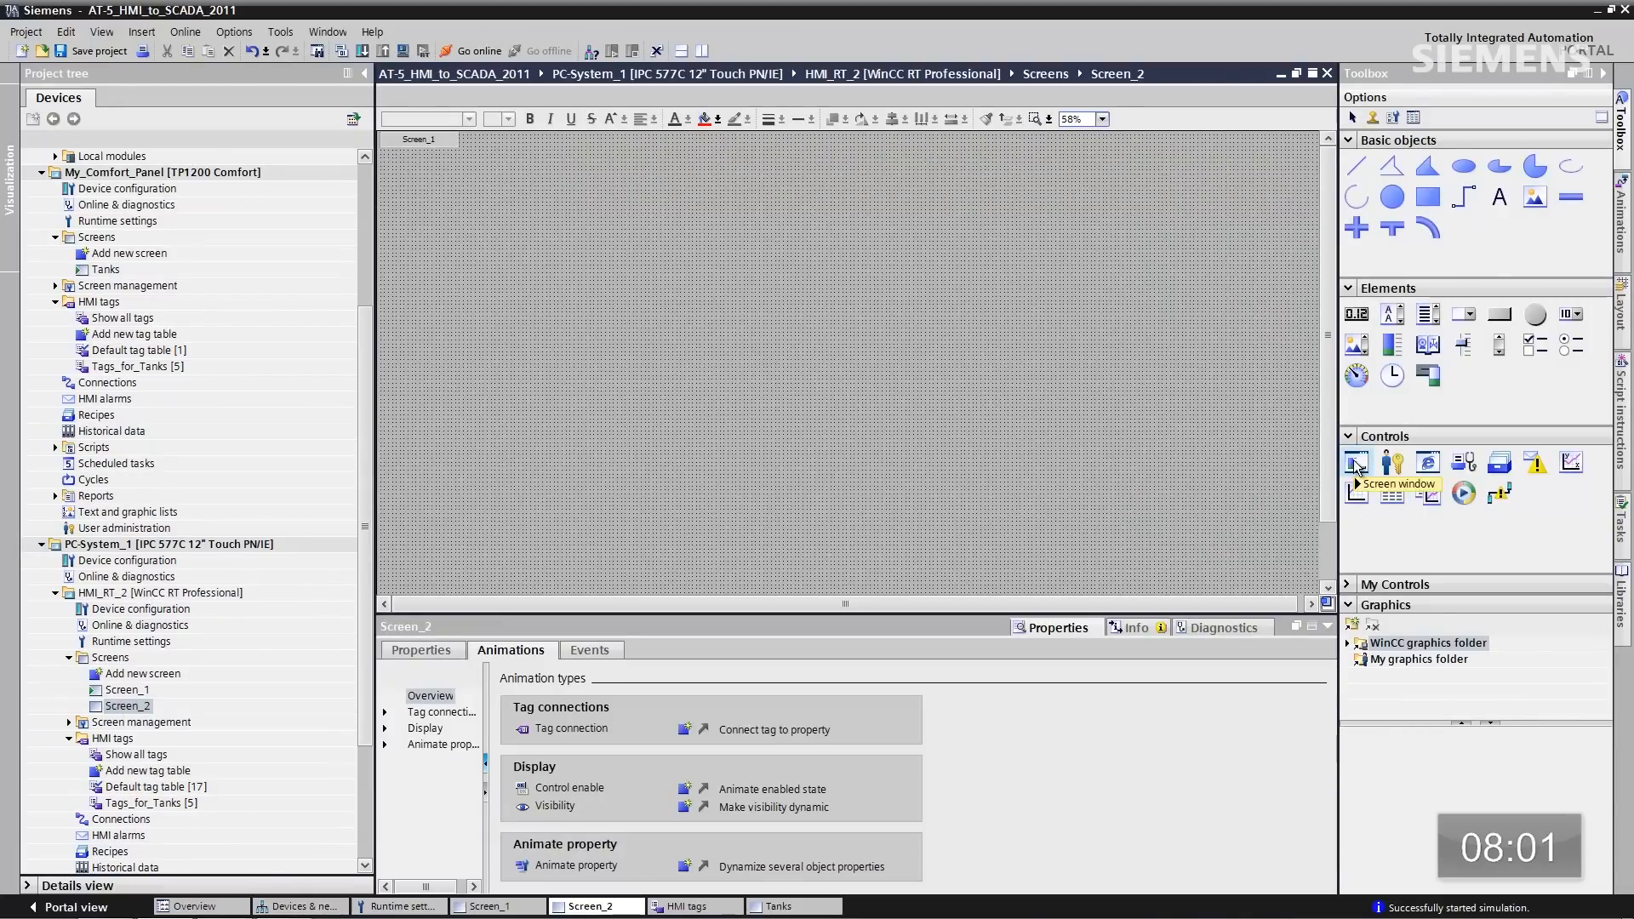
{"action": "left_click_drag", "start_coordinate": [1308, 458], "coordinate": [1308, 588]}
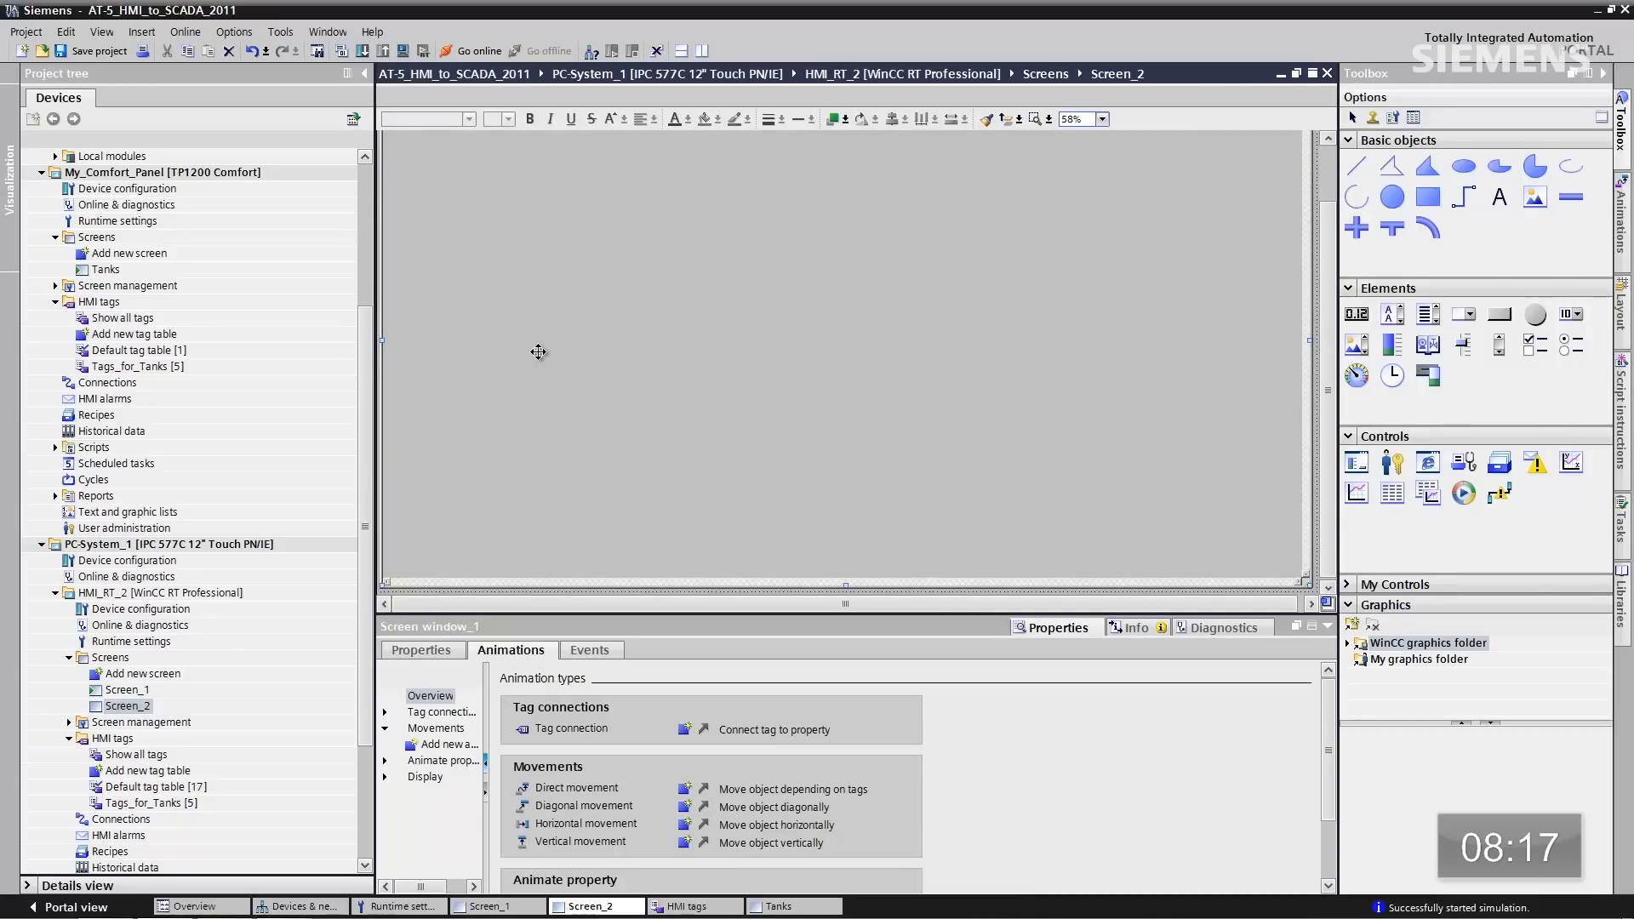
{"action": "right_click", "coordinate": [539, 353]}
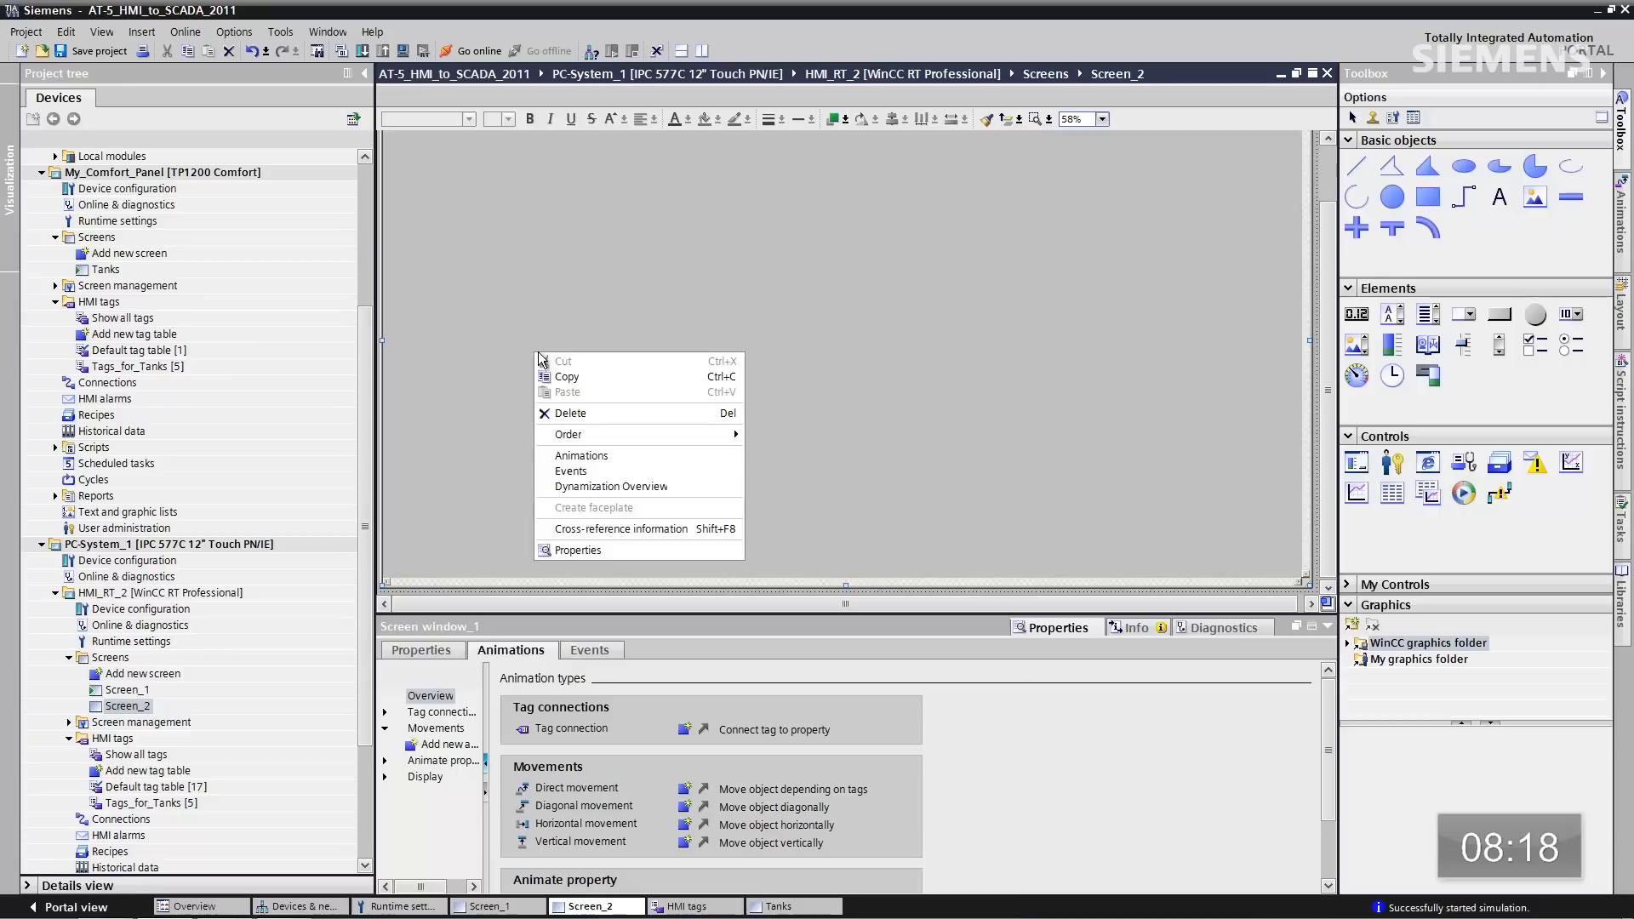
{"action": "left_click", "coordinate": [582, 552]}
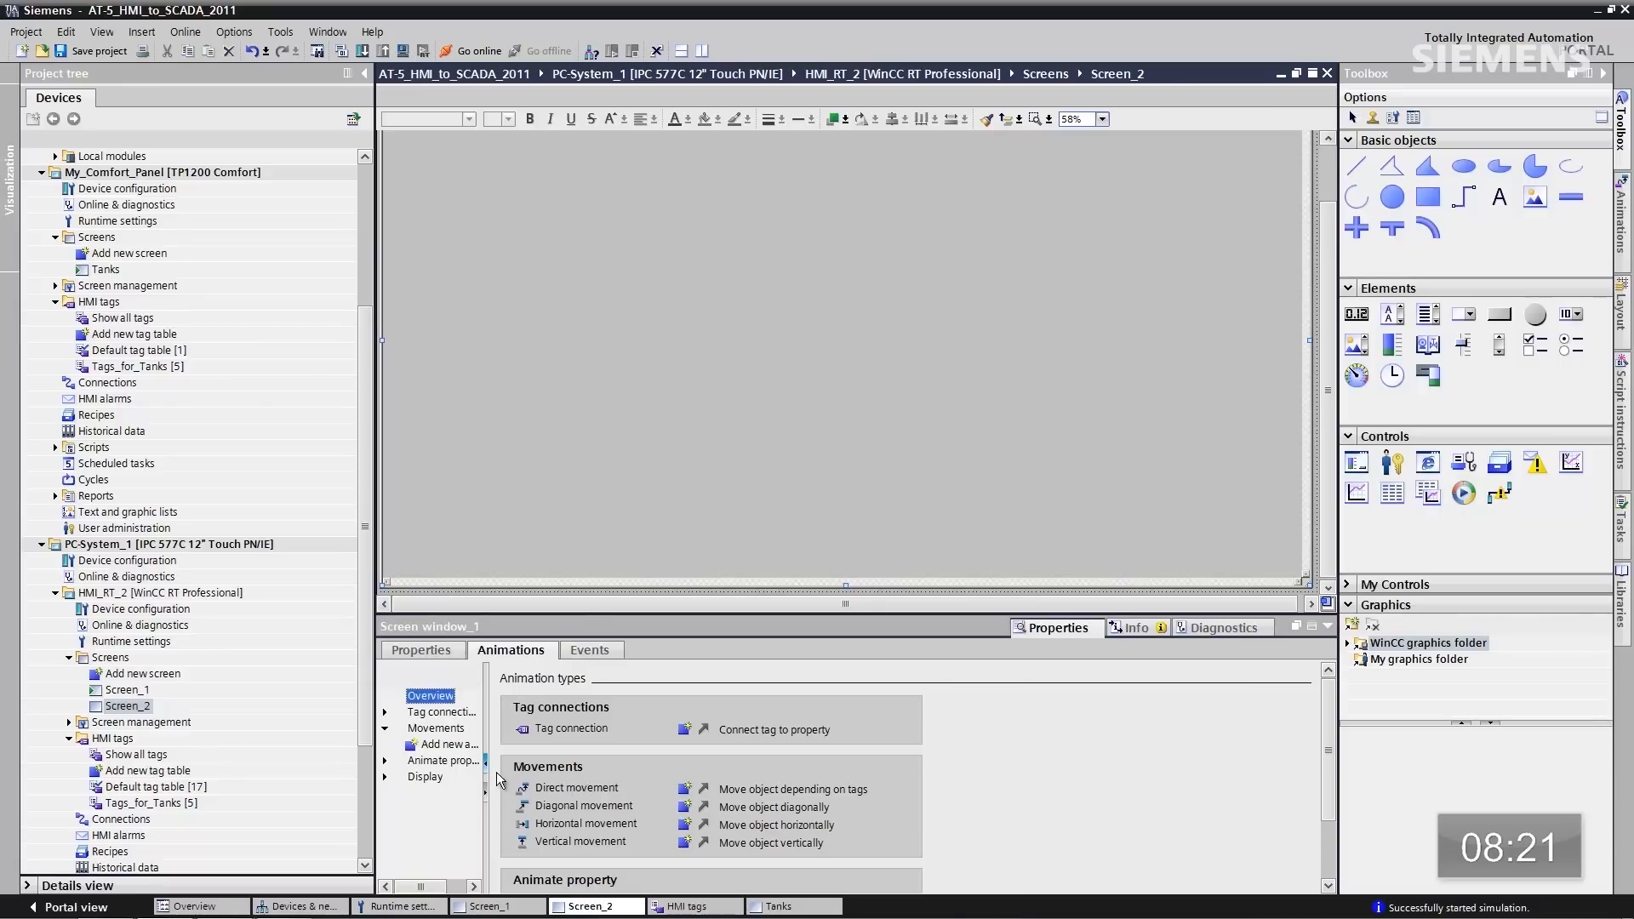
- Assign Screen_1 as the displayed screen in the general properties of the screen window on Screen_2
{"action": "left_click", "coordinate": [428, 655]}
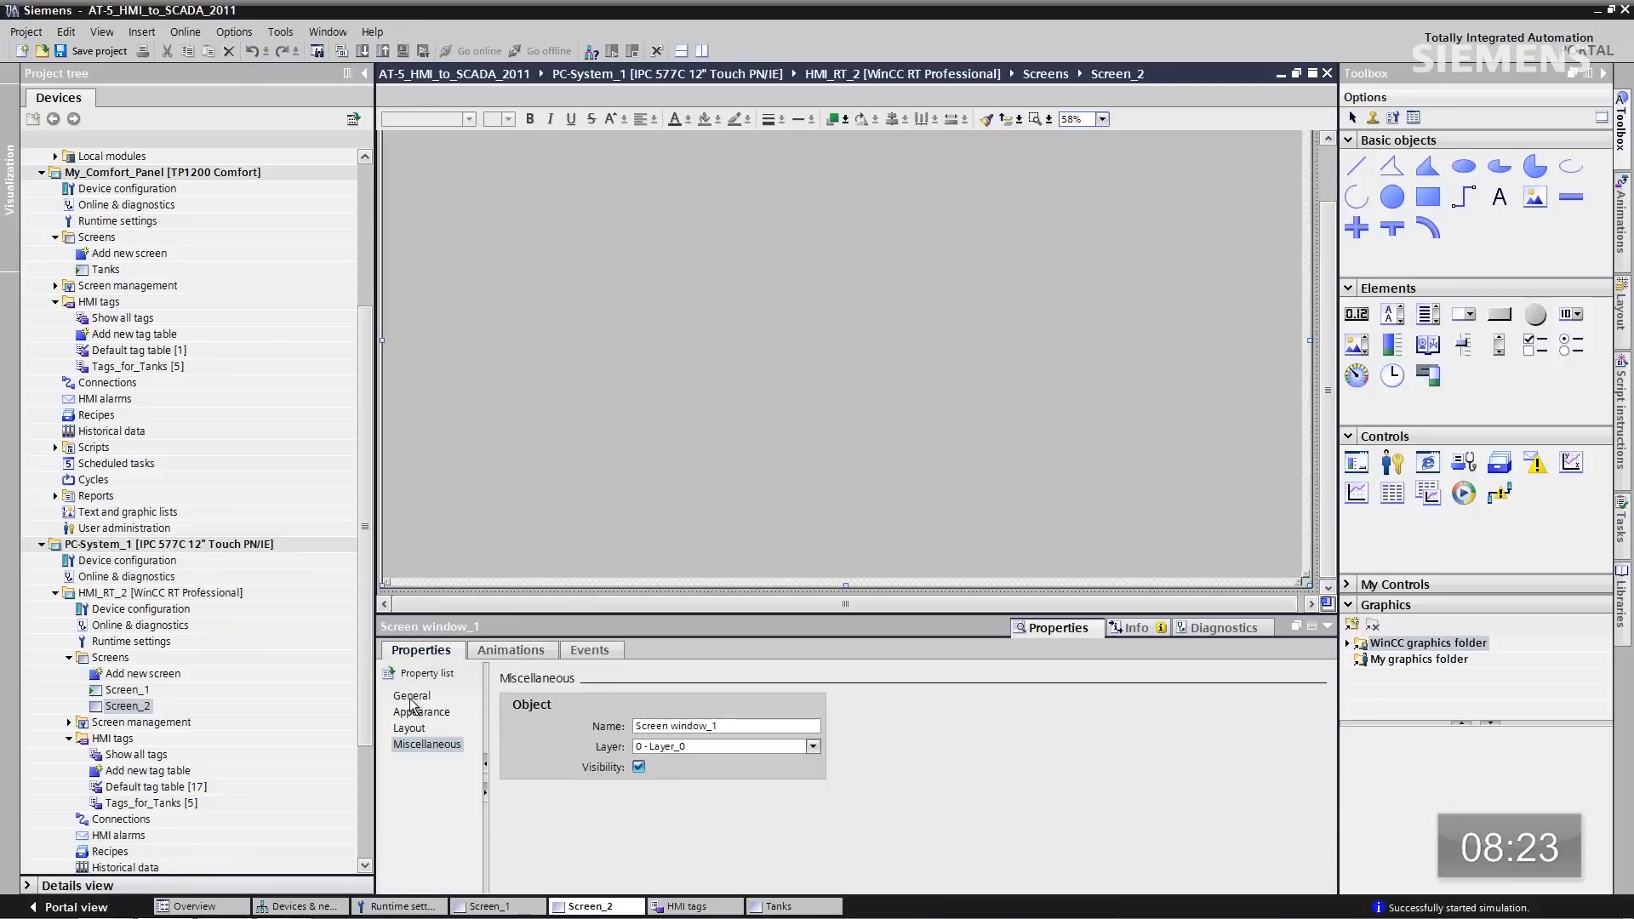
{"action": "left_click", "coordinate": [411, 697]}
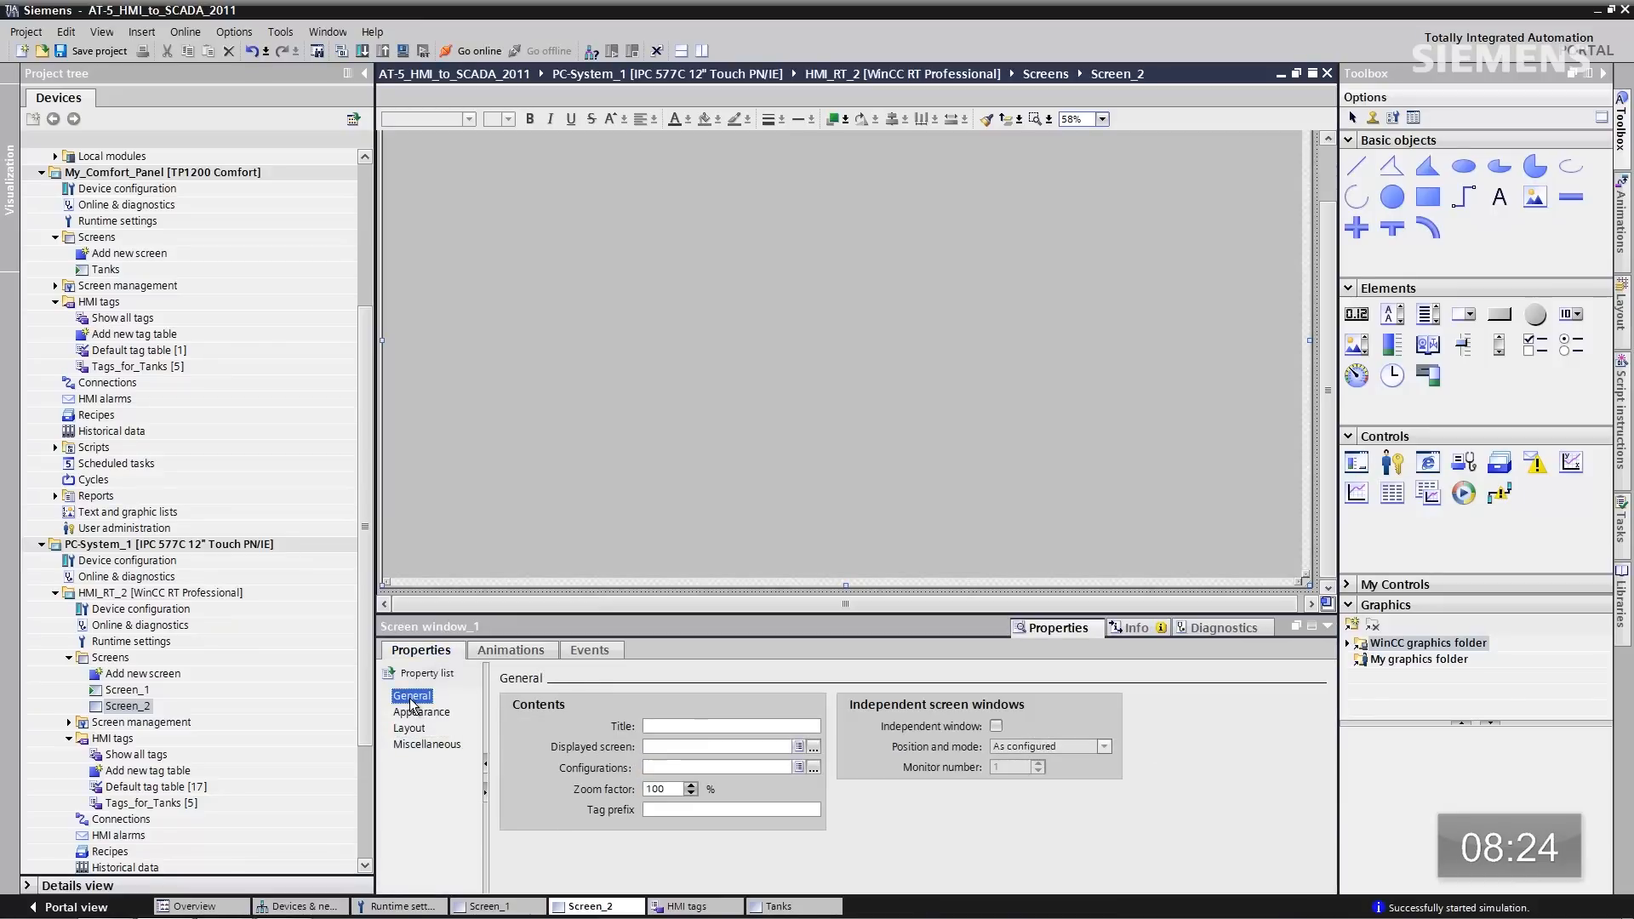
{"action": "left_click", "coordinate": [126, 691]}
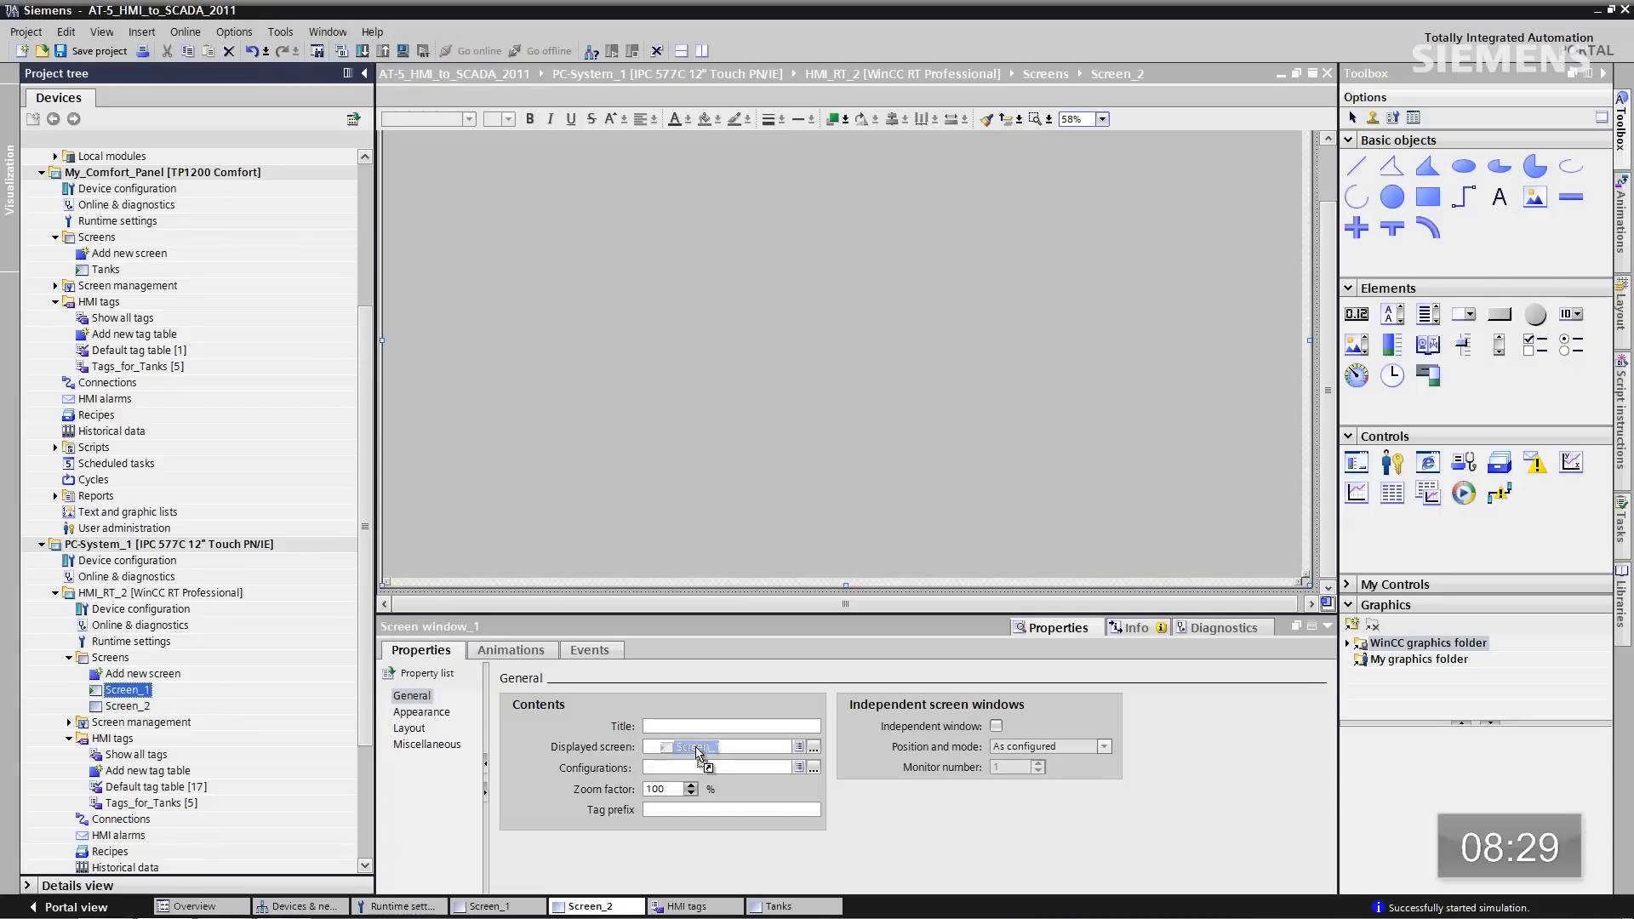
{"action": "left_click_drag", "start_coordinate": [700, 750], "coordinate": [702, 747]}
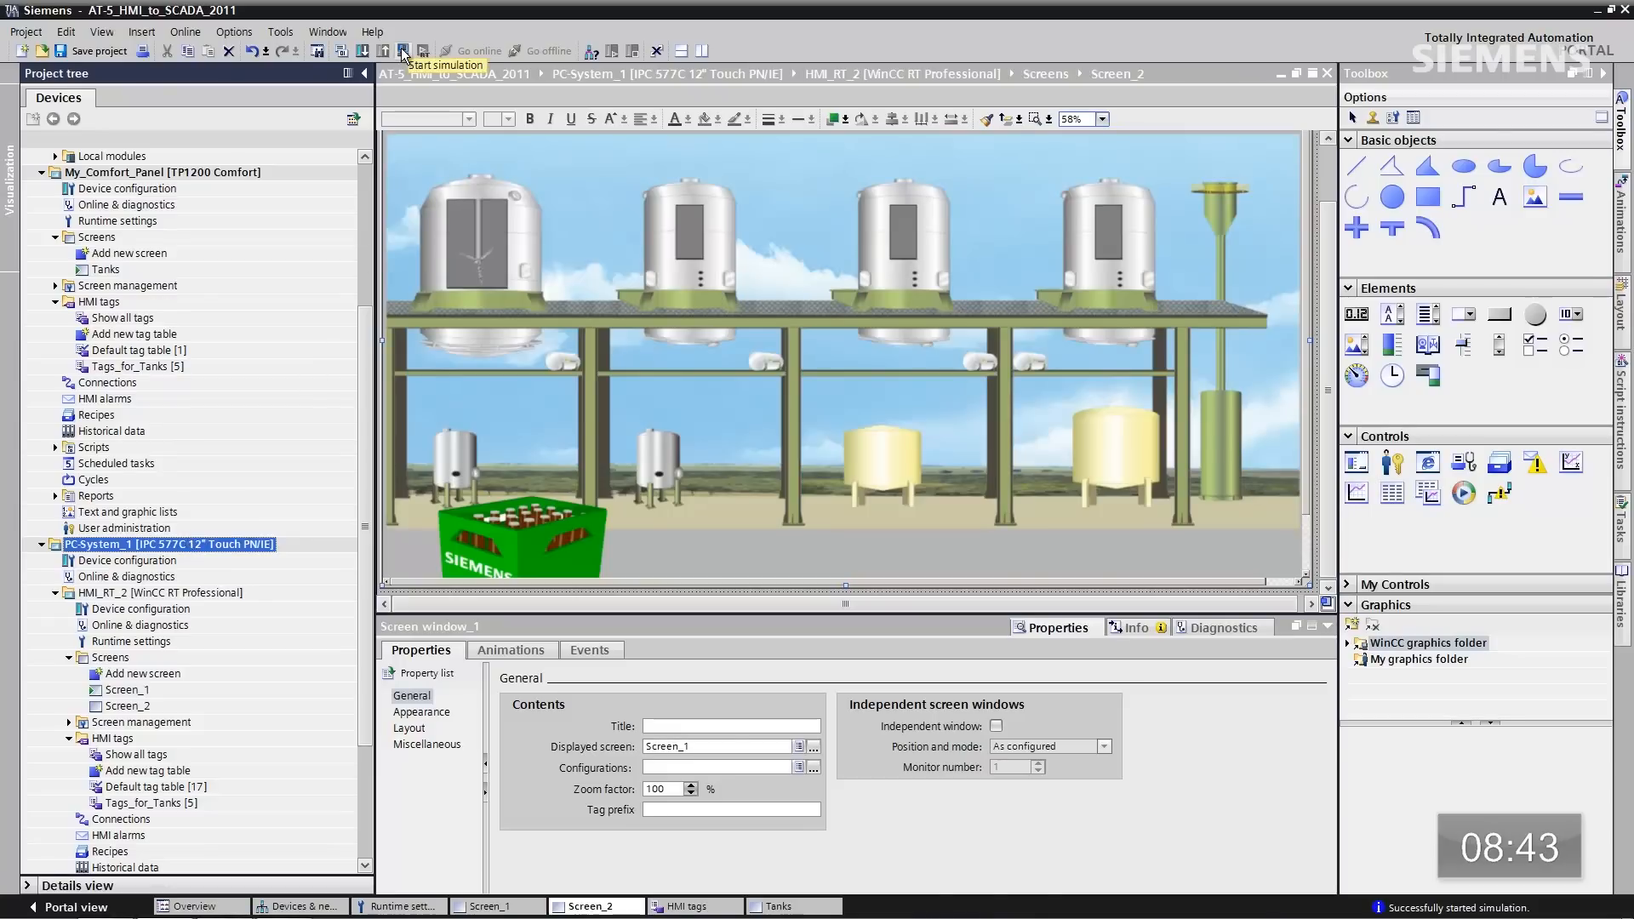
- Start the runtime simulation of PC-System_1 and switch from Screen_1 to Screen_2 in the running project
{"action": "left_click", "coordinate": [342, 52]}
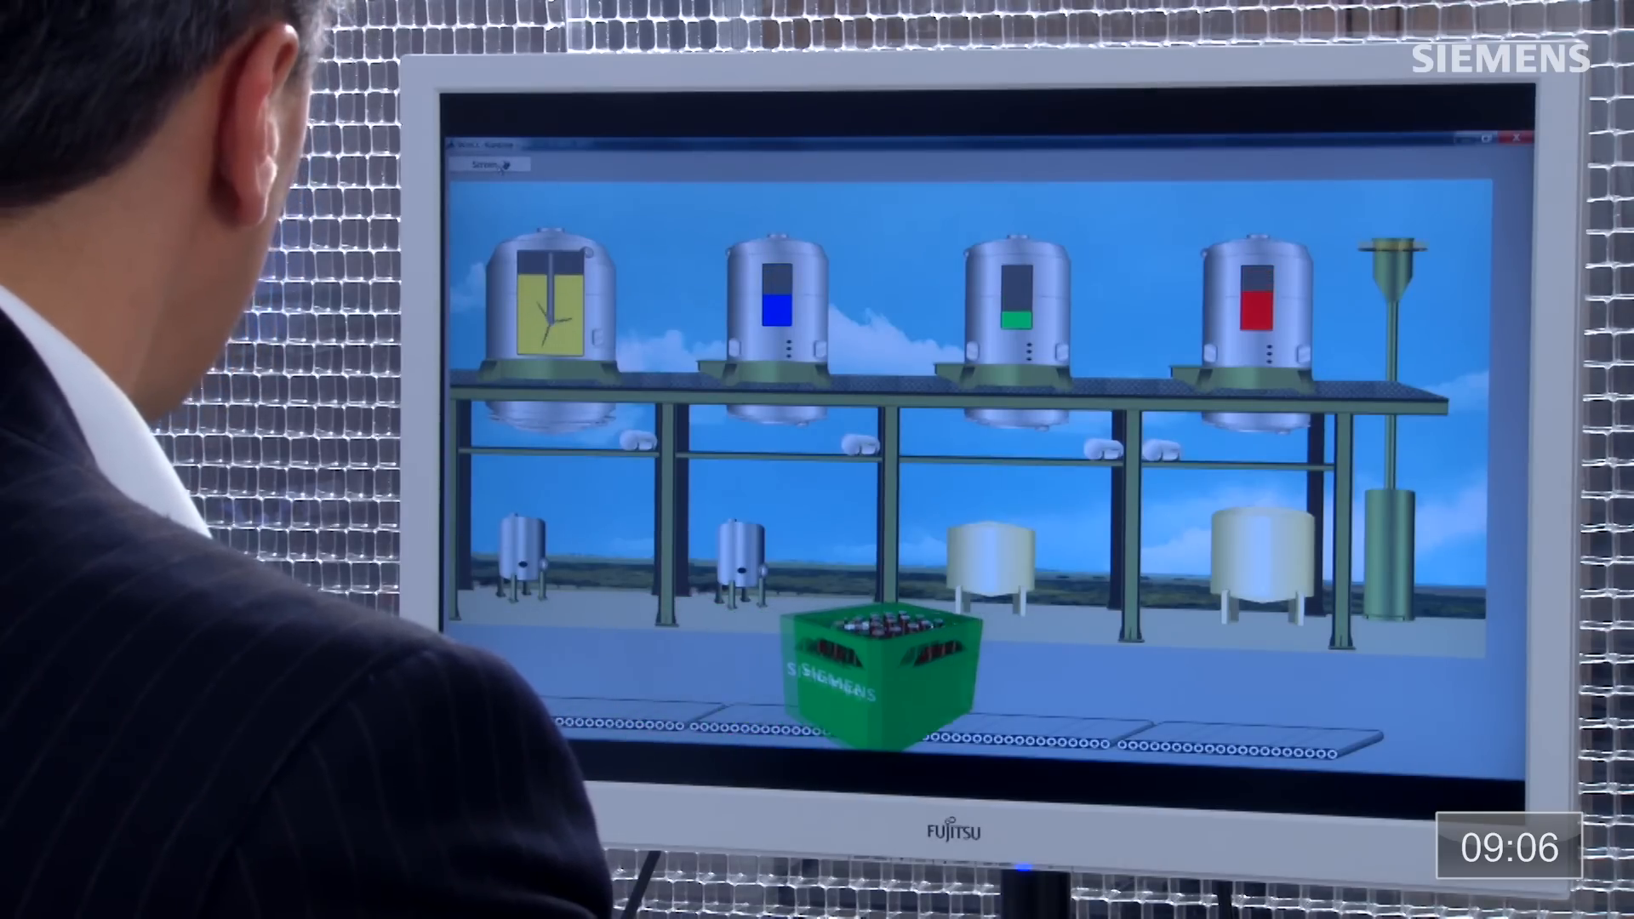
{"action": "left_click", "coordinate": [502, 166]}
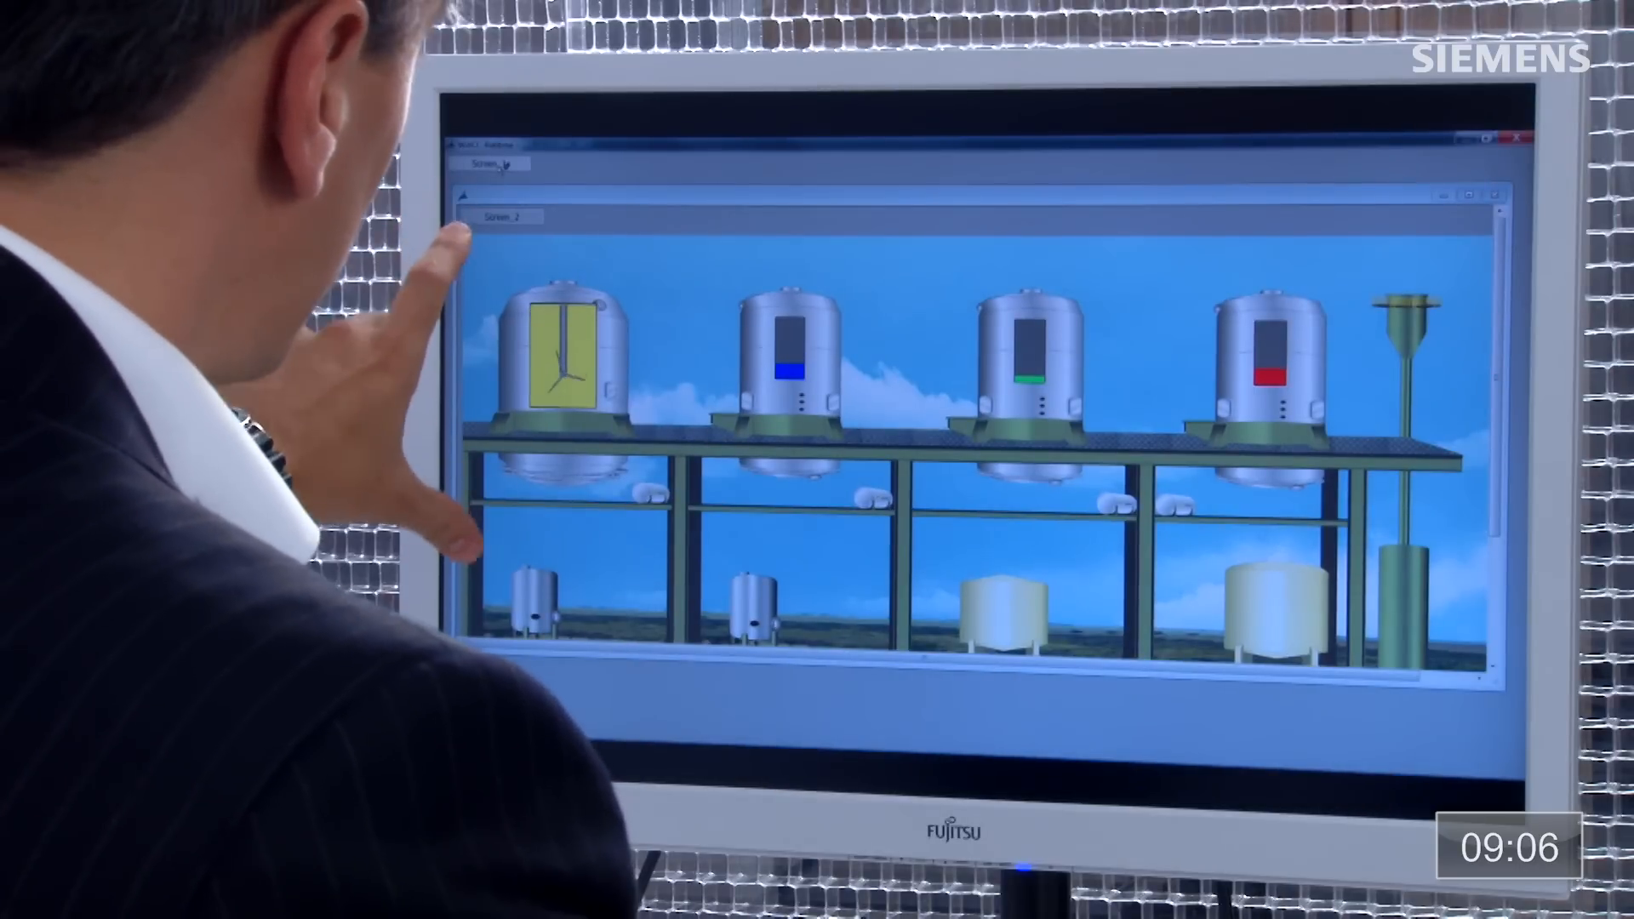